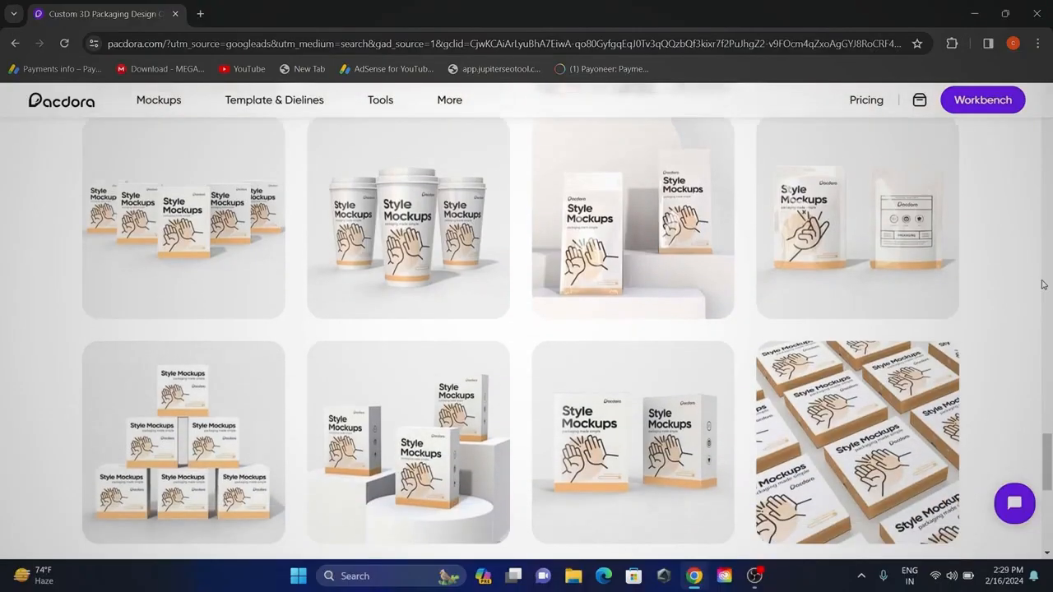
Browse the homepage's dielines and style mockups, and open the Mockups Generator catalogue.
scroll(1043, 285, "down", 3)
scroll(1043, 284, "down", 3)
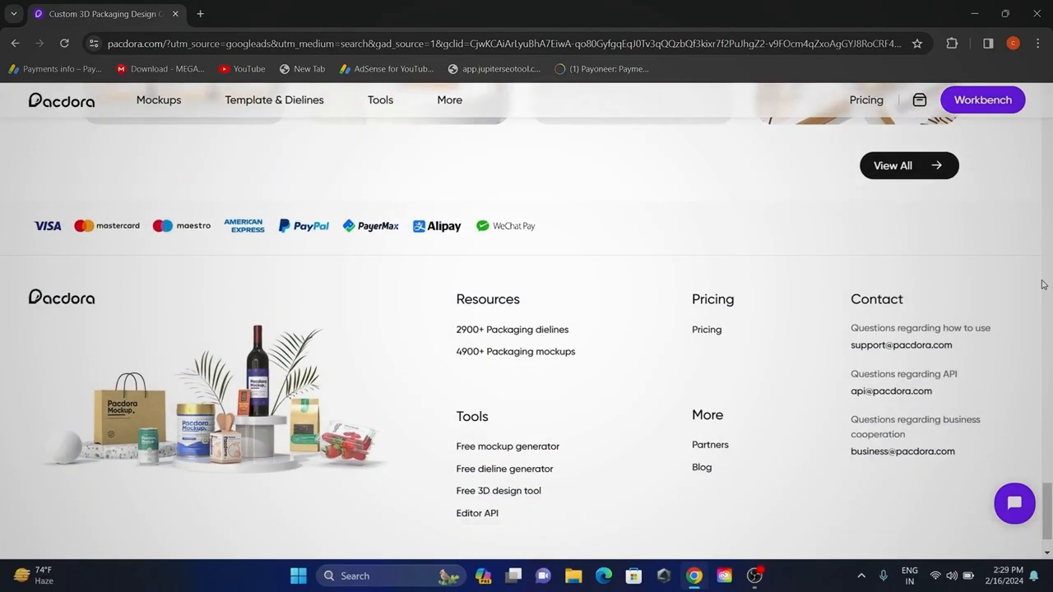
scroll(1044, 285, "up", 15)
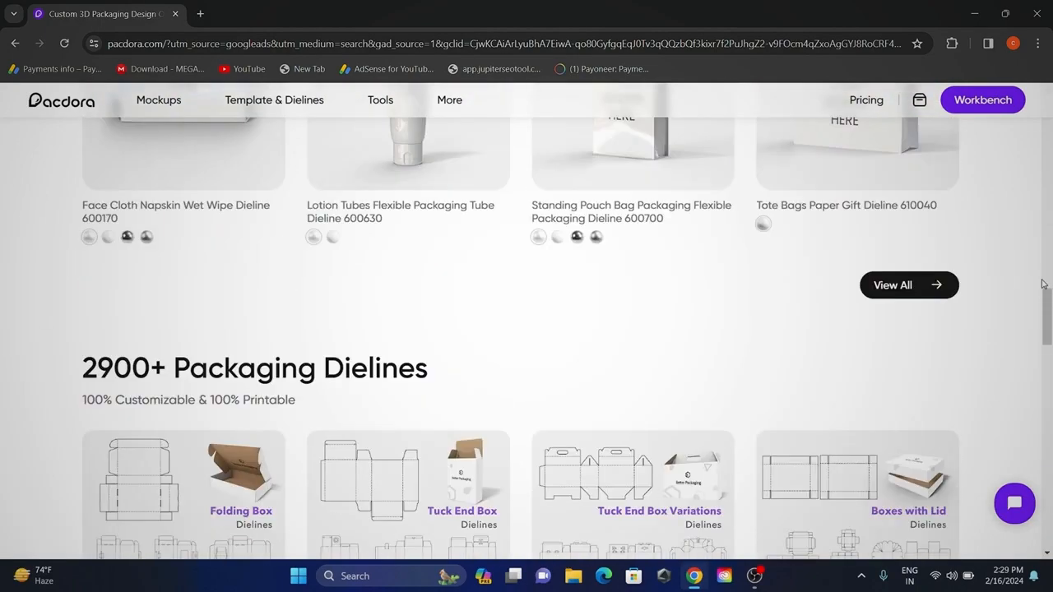
scroll(1043, 284, "up", 15)
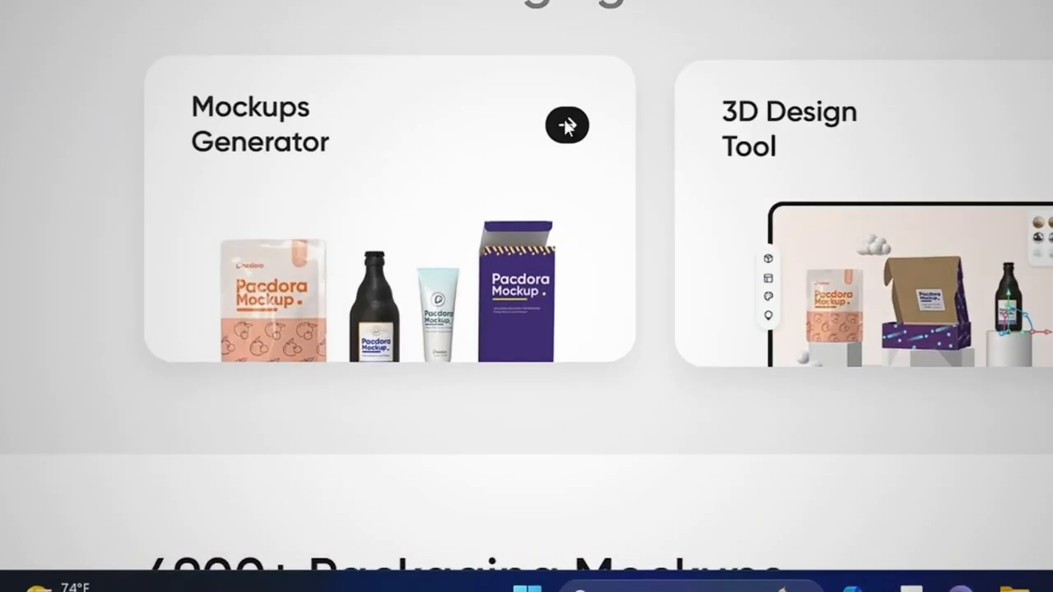
left_click(321, 311)
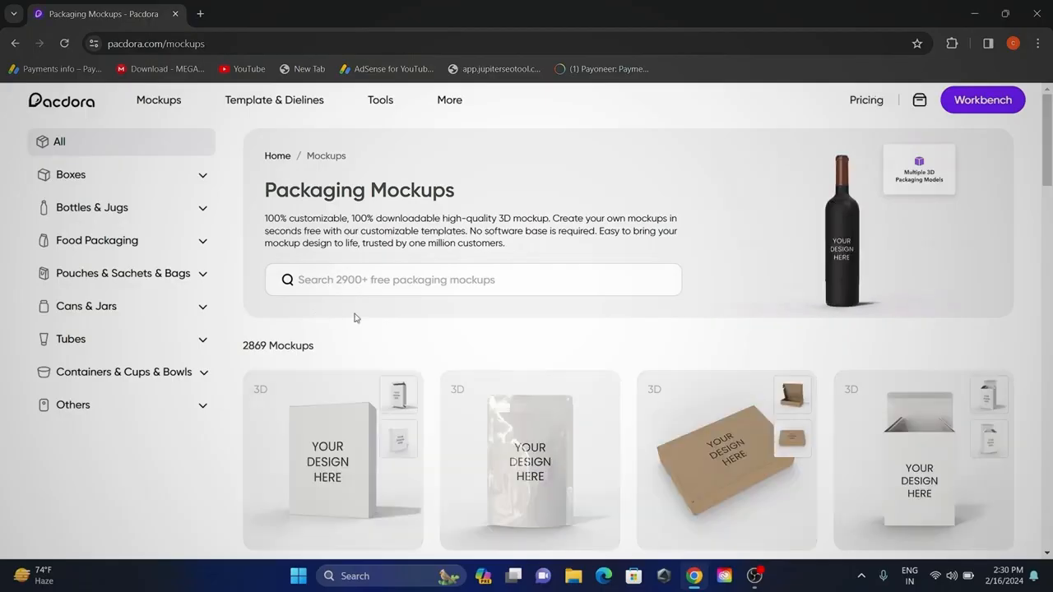
Examine the packaging mockup catalogue and its subcategories, including boxes, pouches, sachets and bags, and cans and jars.
scroll(355, 318, "down", 8)
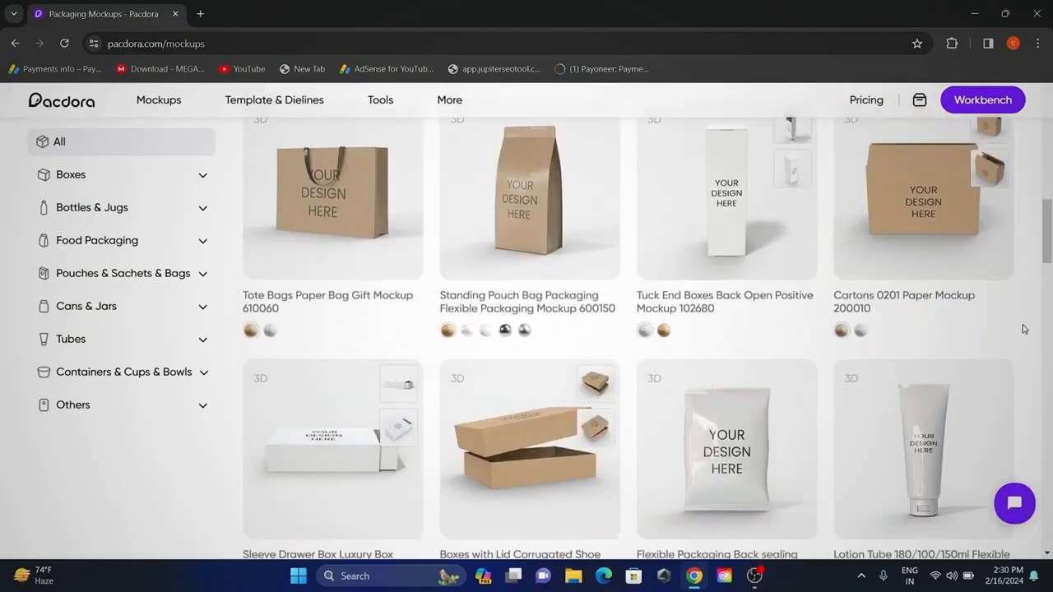
scroll(1025, 329, "down", 4)
scroll(1024, 329, "up", 2)
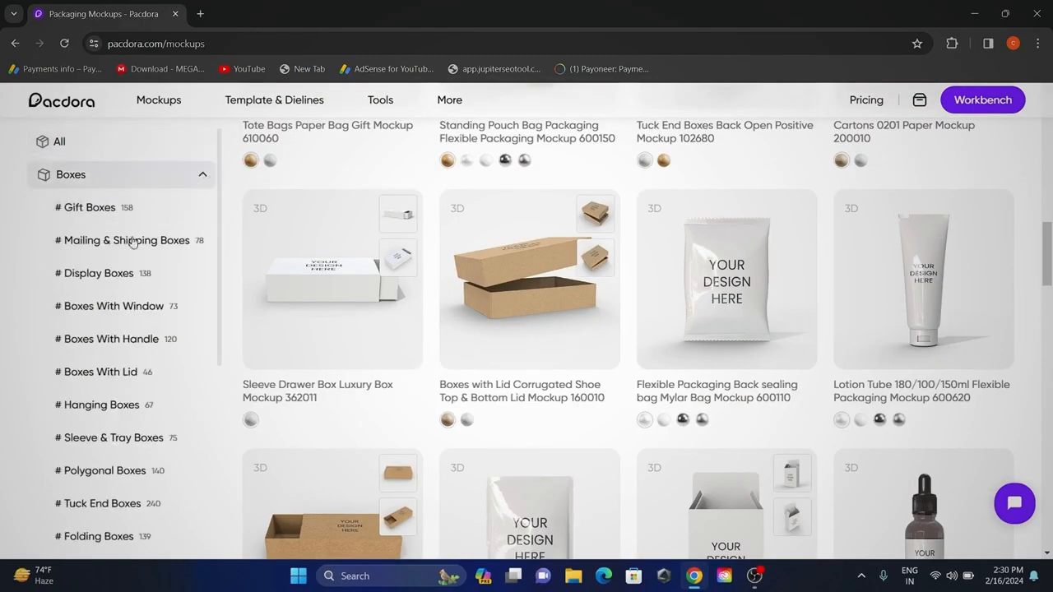
scroll(132, 241, "down", 3)
scroll(181, 198, "up", 3)
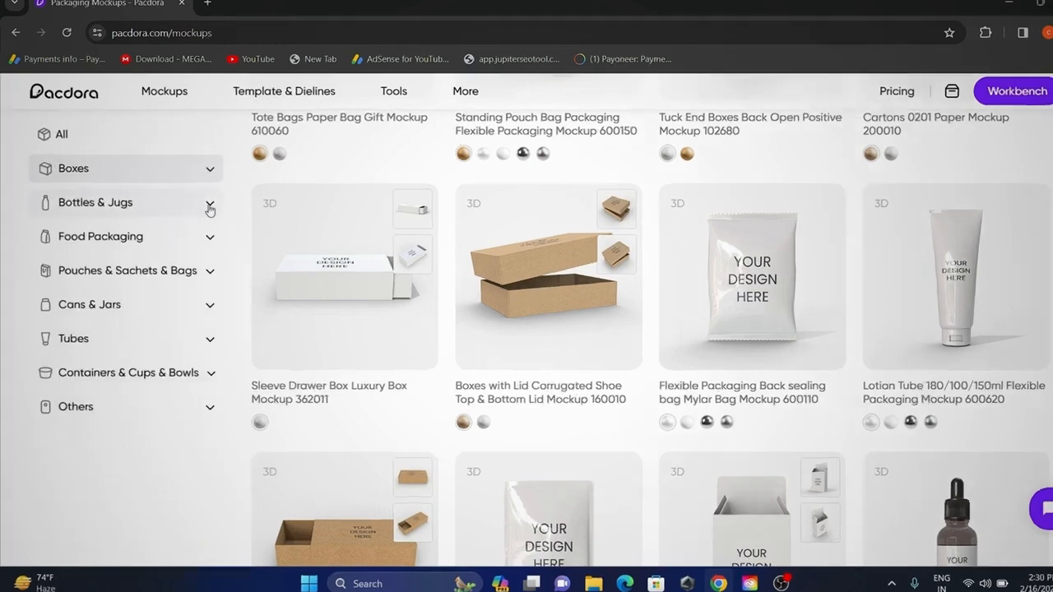
left_click(202, 207)
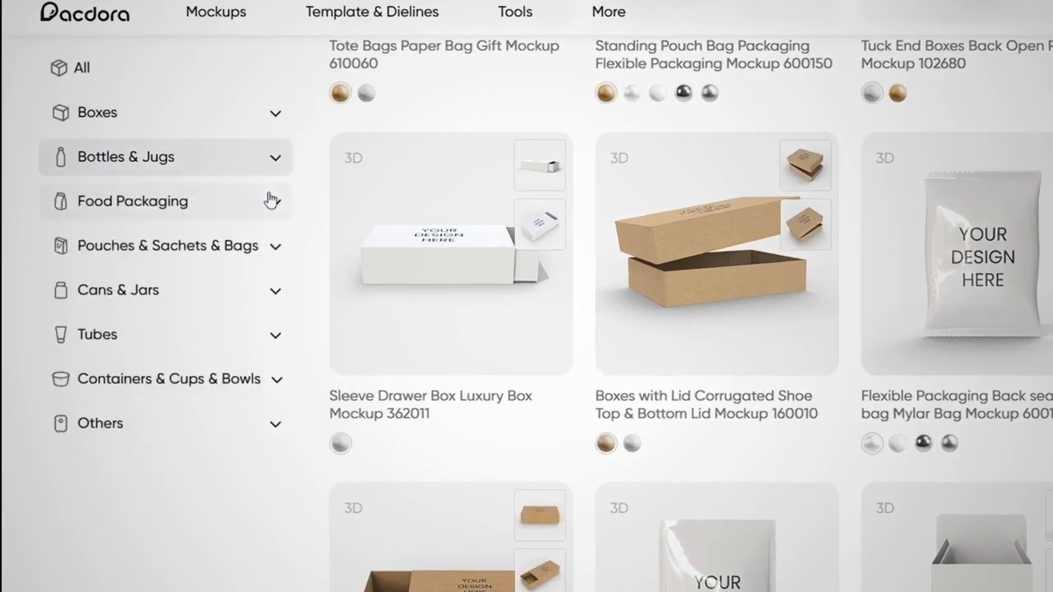
left_click(272, 200)
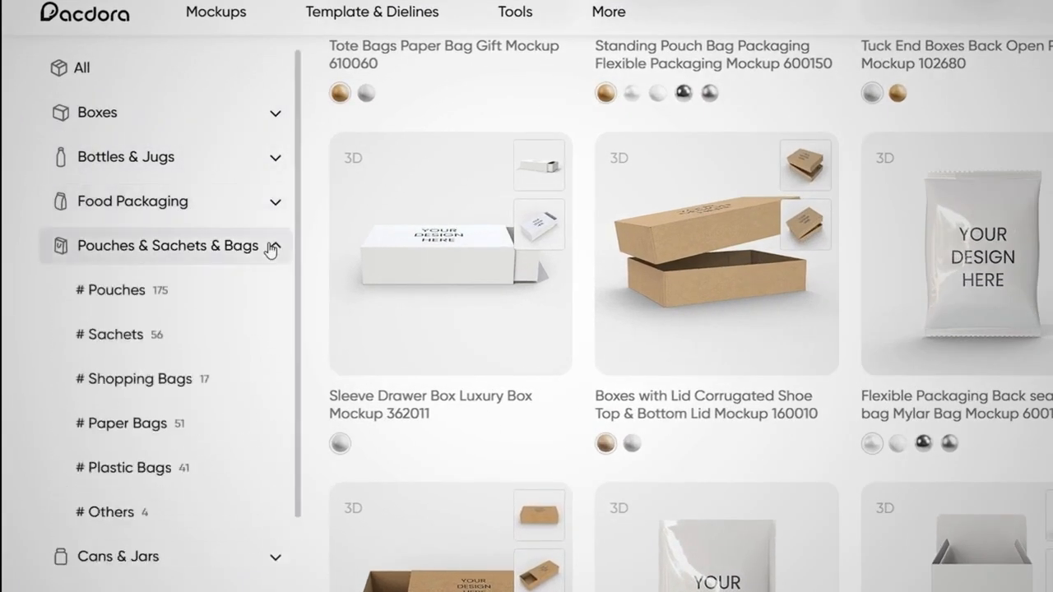
left_click(272, 294)
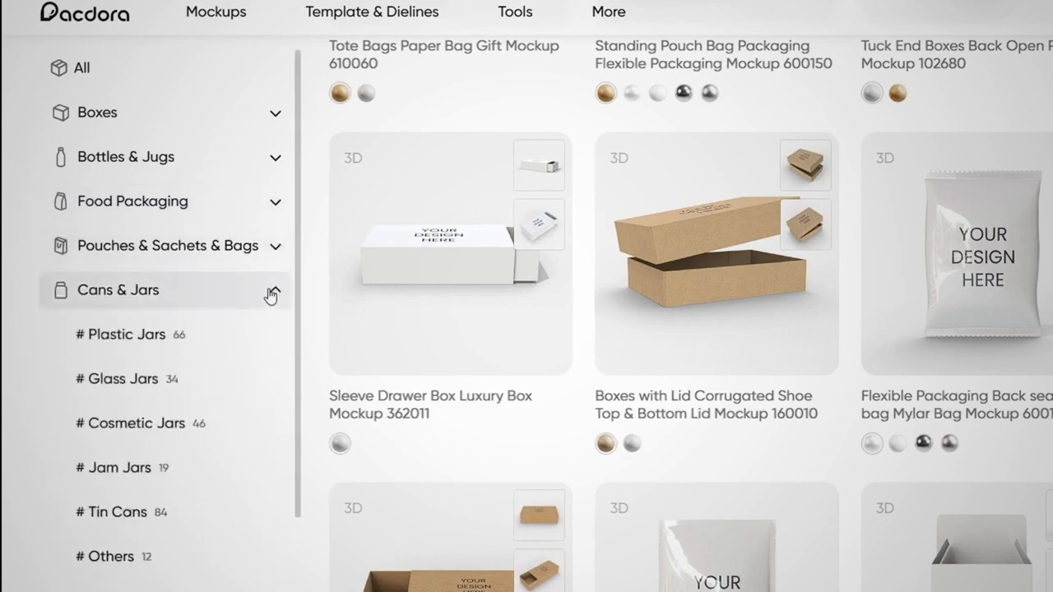
left_click(271, 295)
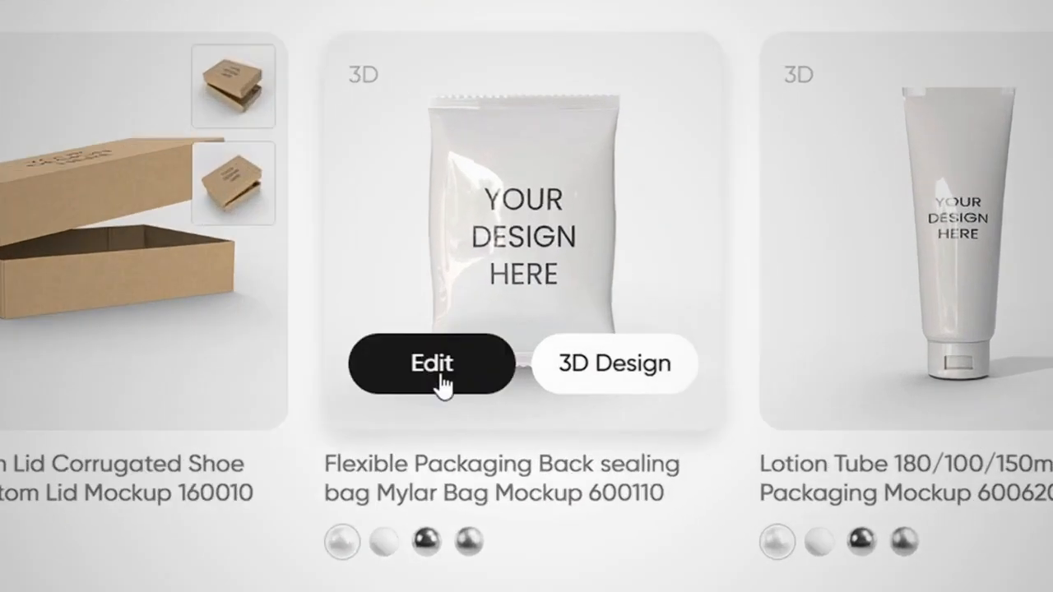
Open the Flexible Packaging Back sealing bag Mylar Bag Mockup 600110 for editing and give it the matte metallic material.
left_click(440, 380)
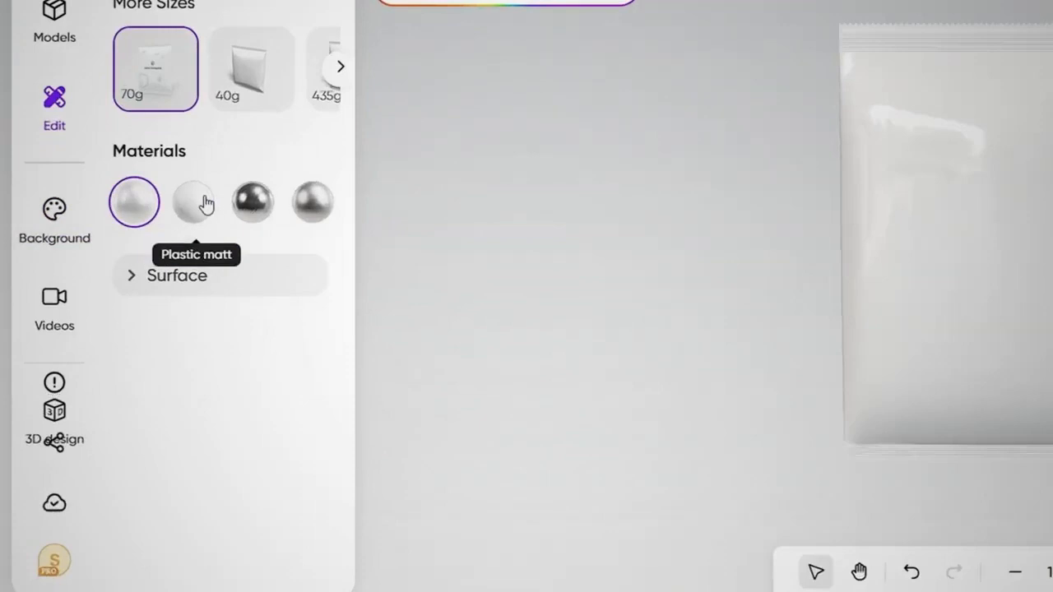
left_click(202, 219)
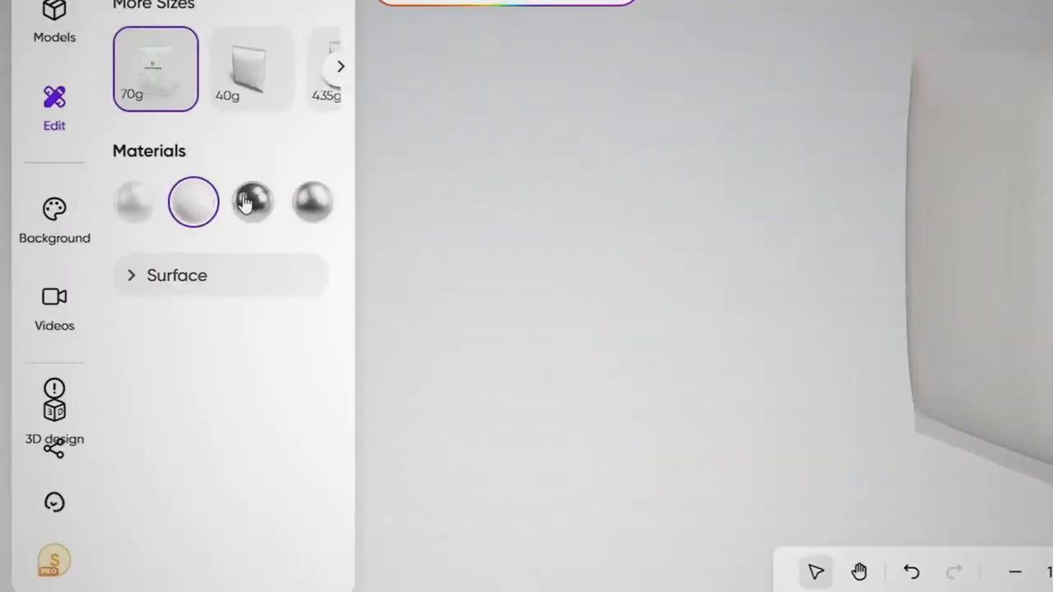
left_click(247, 201)
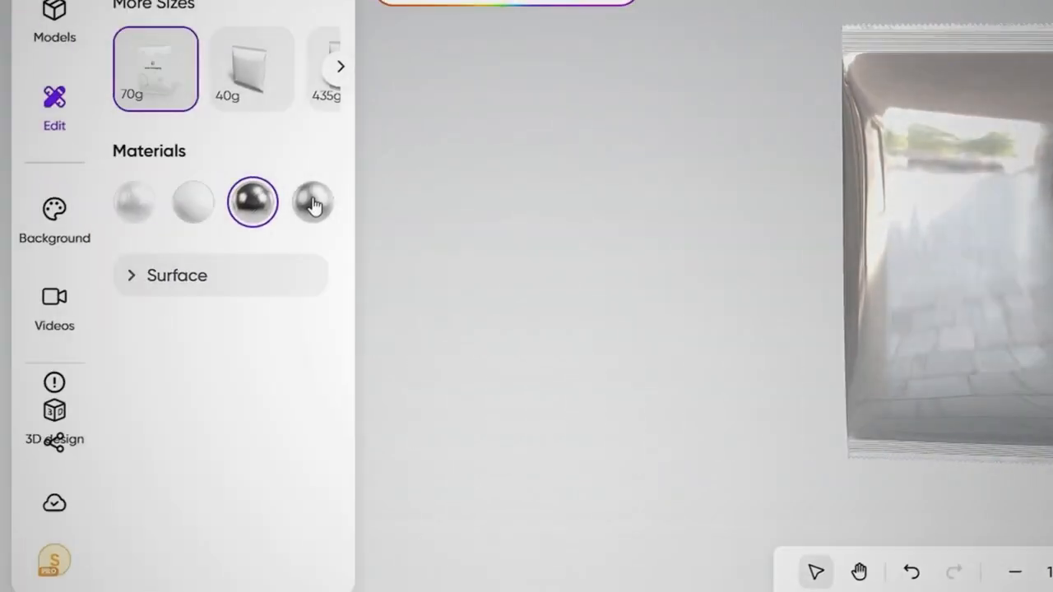
left_click(315, 205)
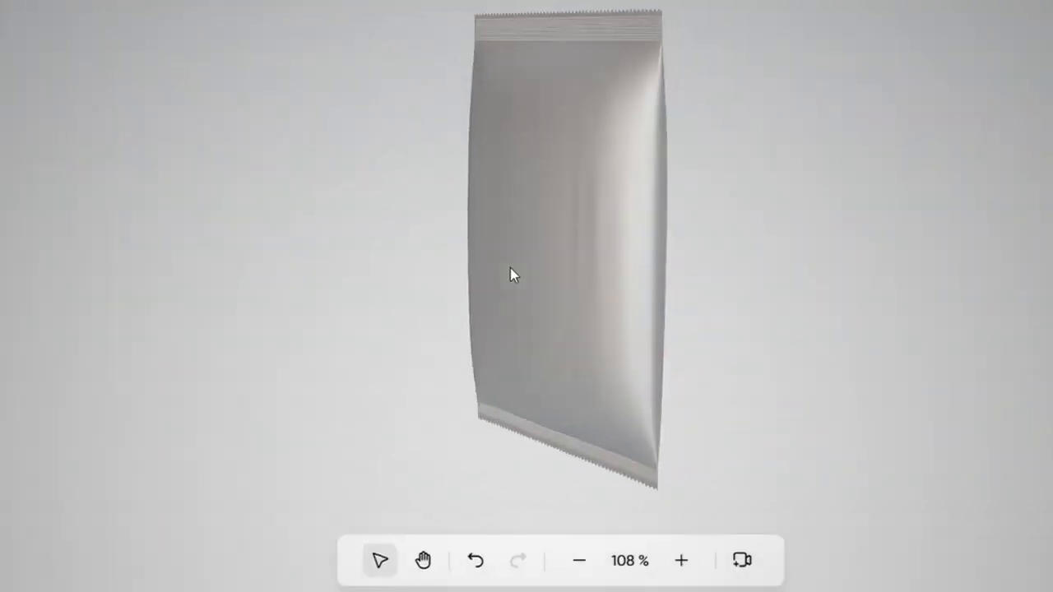
Set the bag surface's metalness to 72% and its roughness to 33%.
left_click(93, 341)
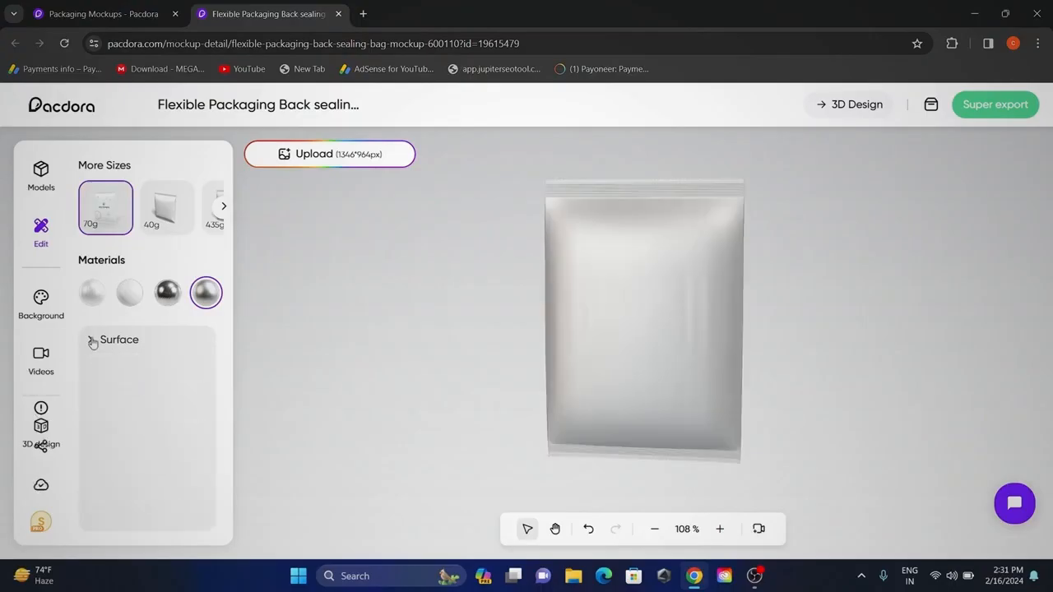
mouse_move(144, 391)
left_mouse_down()
mouse_move(120, 399)
mouse_move(140, 401)
left_mouse_up()
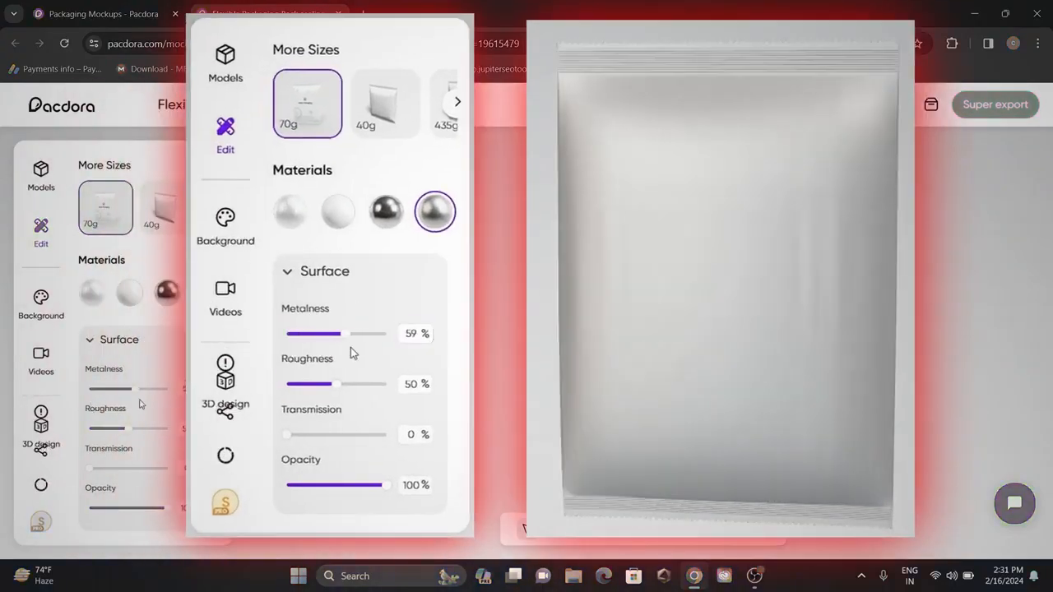
left_click_drag(139, 440, 116, 433)
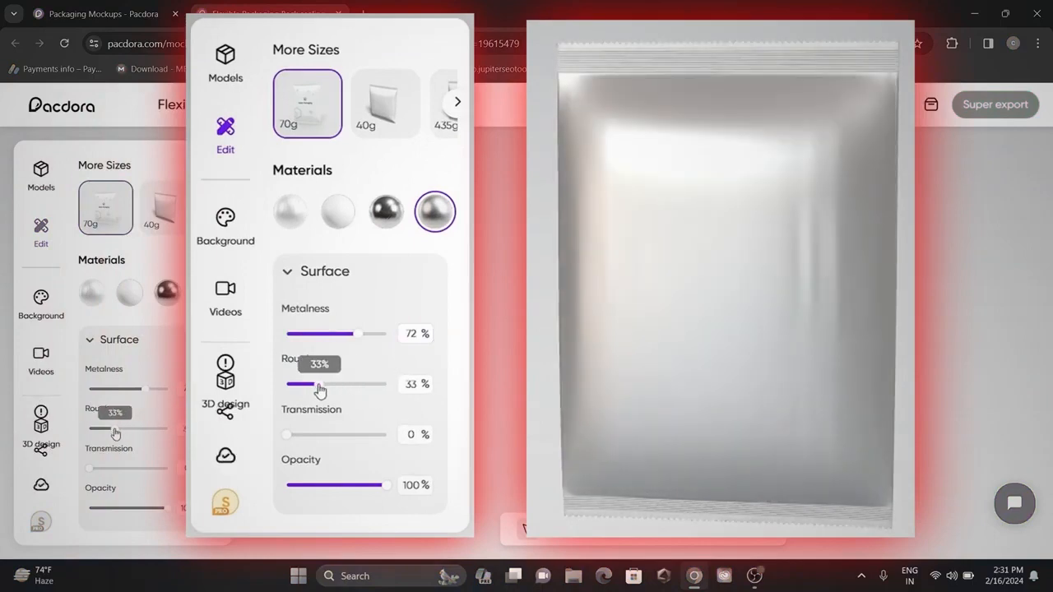
mouse_move(155, 511)
left_mouse_down()
mouse_move(97, 508)
mouse_move(165, 508)
left_mouse_up()
left_click(95, 343)
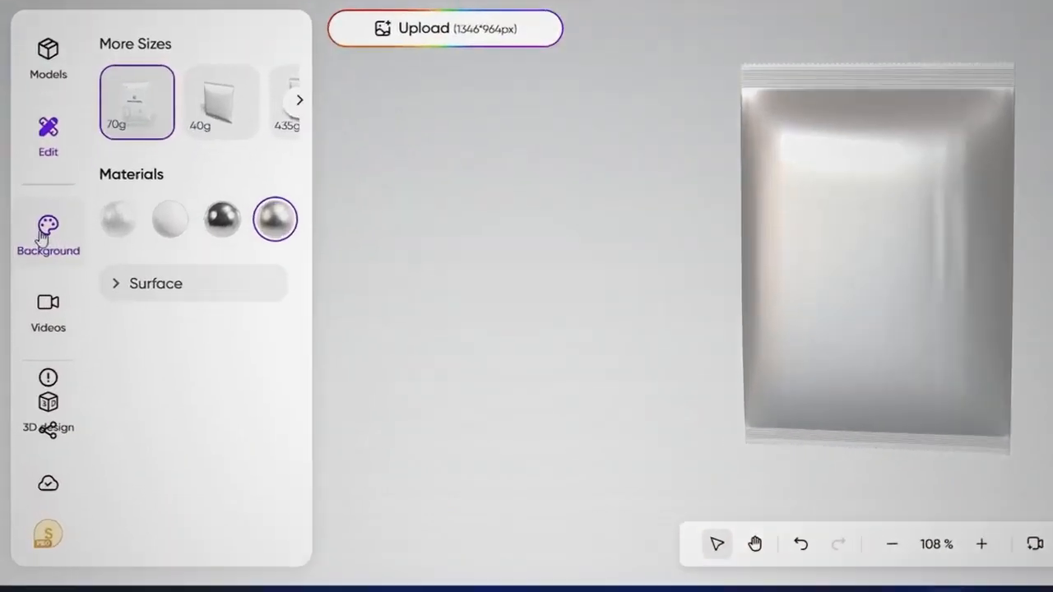
Try dark and orange background gradients, and apply the grey-blue linear gradient with Color A #9AA5B3.
left_click(43, 234)
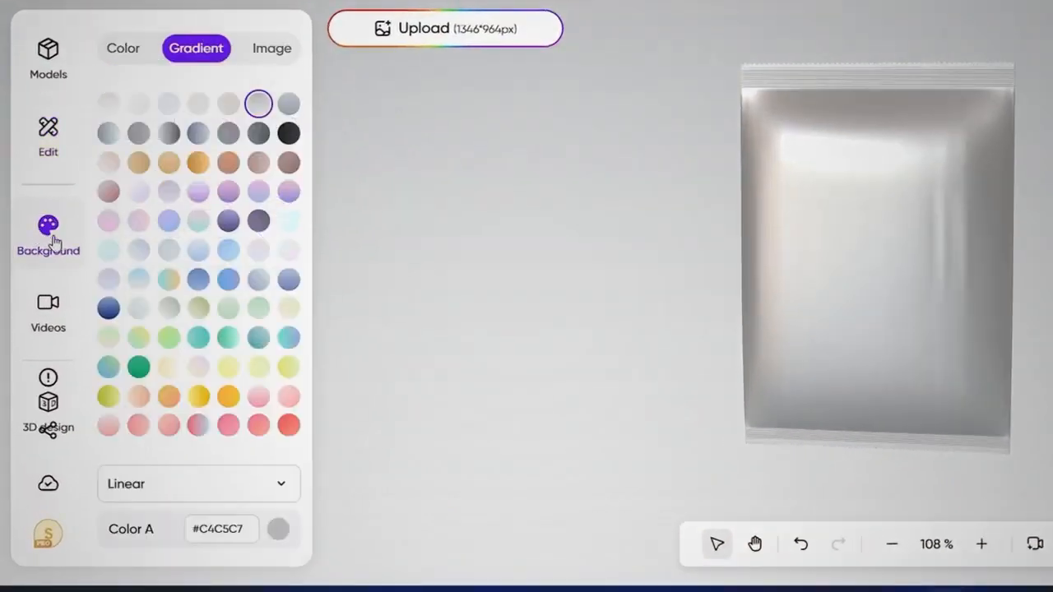
left_click(289, 133)
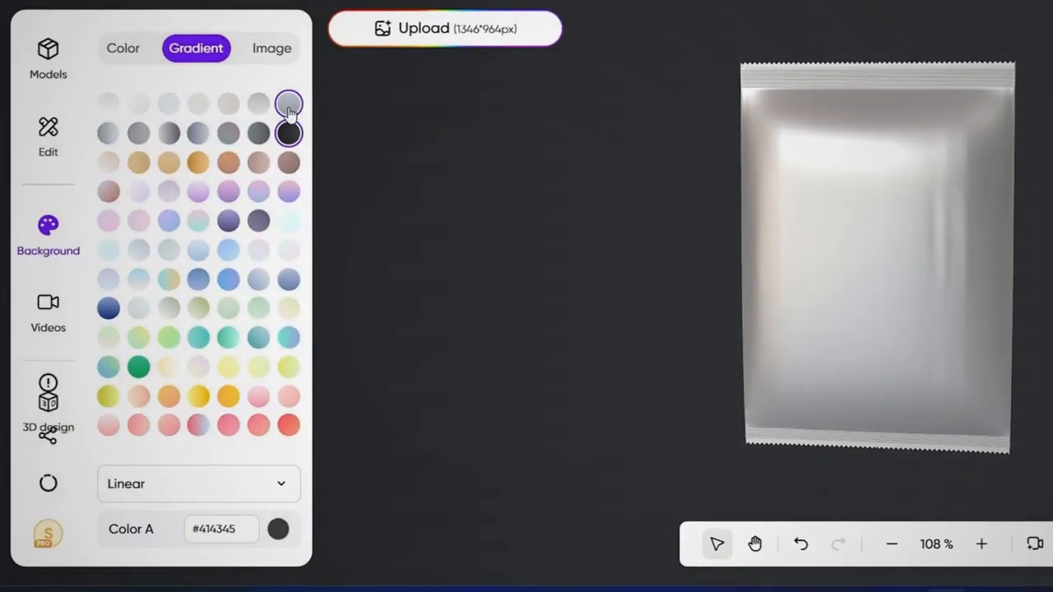
left_click(287, 104)
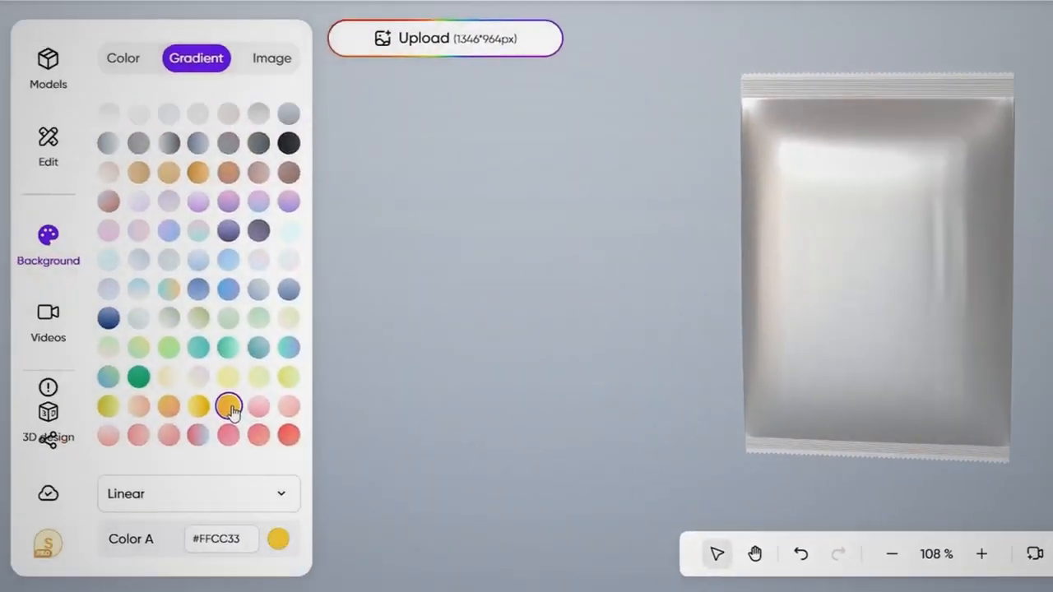
left_click(229, 406)
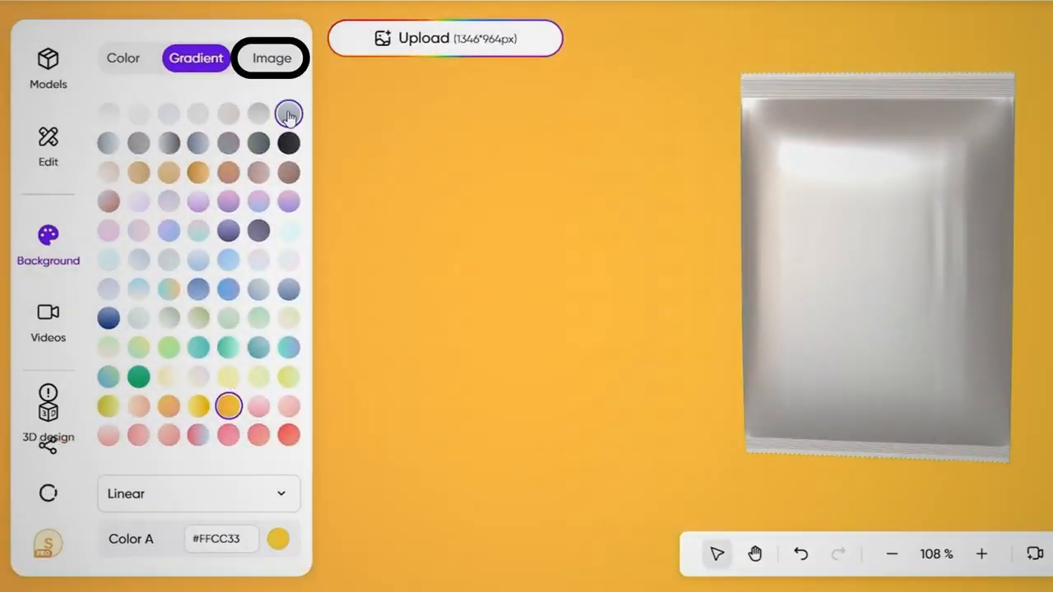
left_click(289, 116)
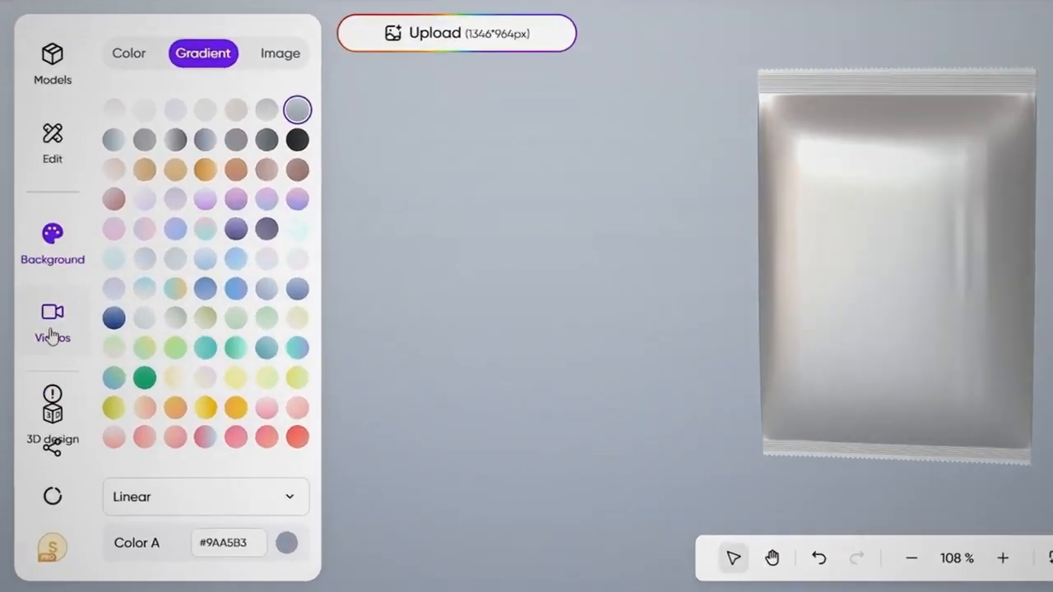
Examine the basic video animation presets available for the bag mockup.
left_click(52, 333)
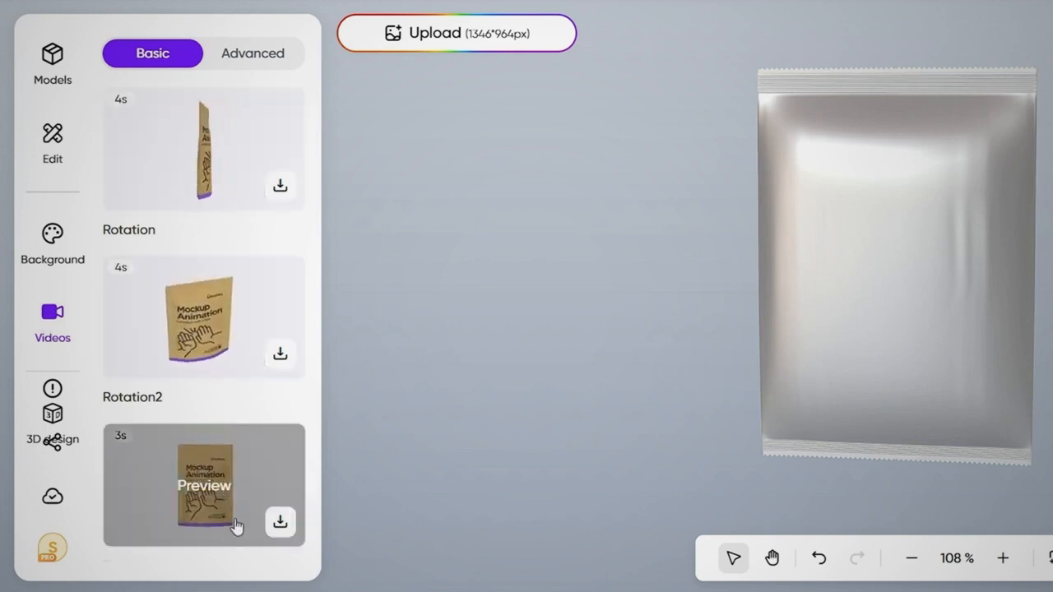
scroll(261, 149, "down", 5)
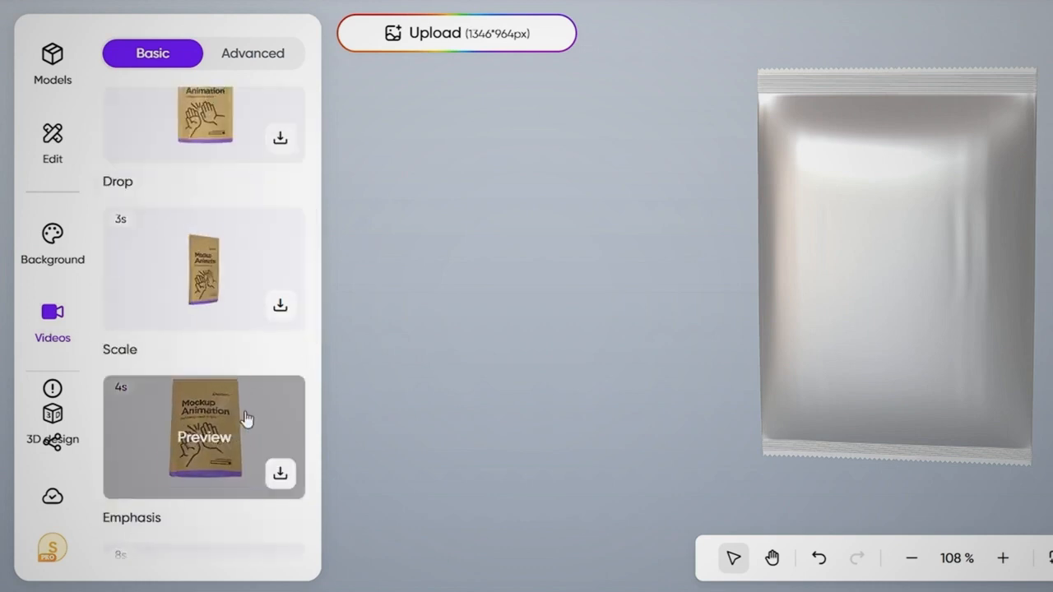
scroll(247, 417, "down", 10)
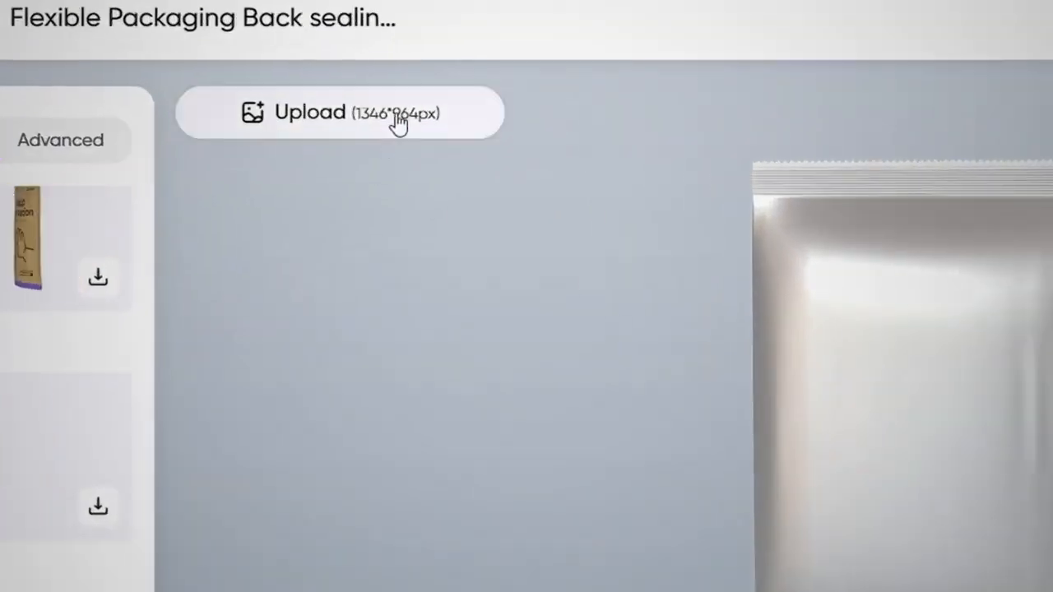
Upload the artwork file Packaging Chicken Nugget_02_page-0001 from Downloads onto the bag's dieline.
left_click(396, 115)
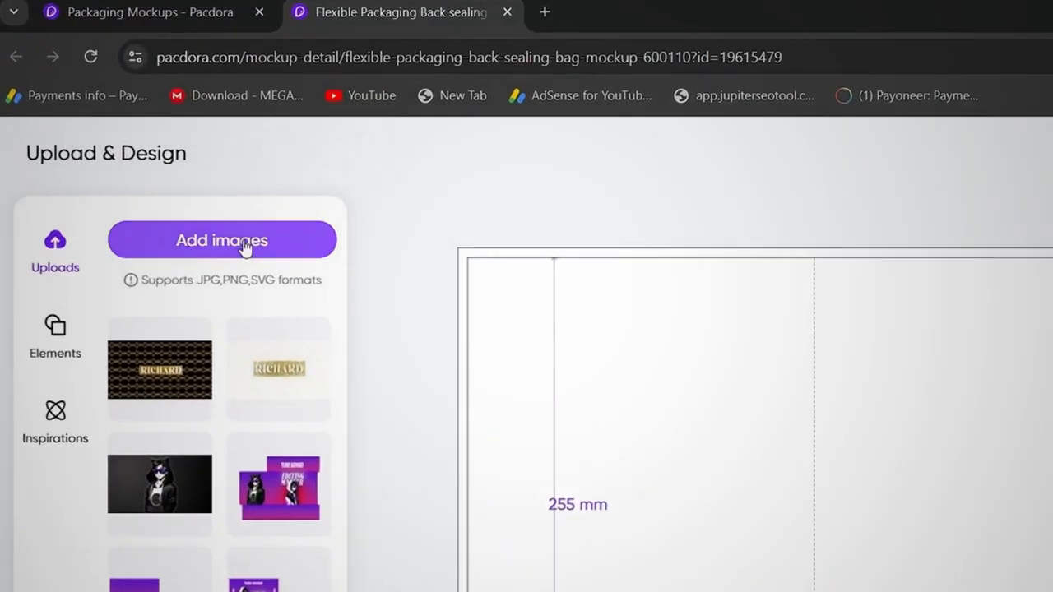
left_click(211, 209)
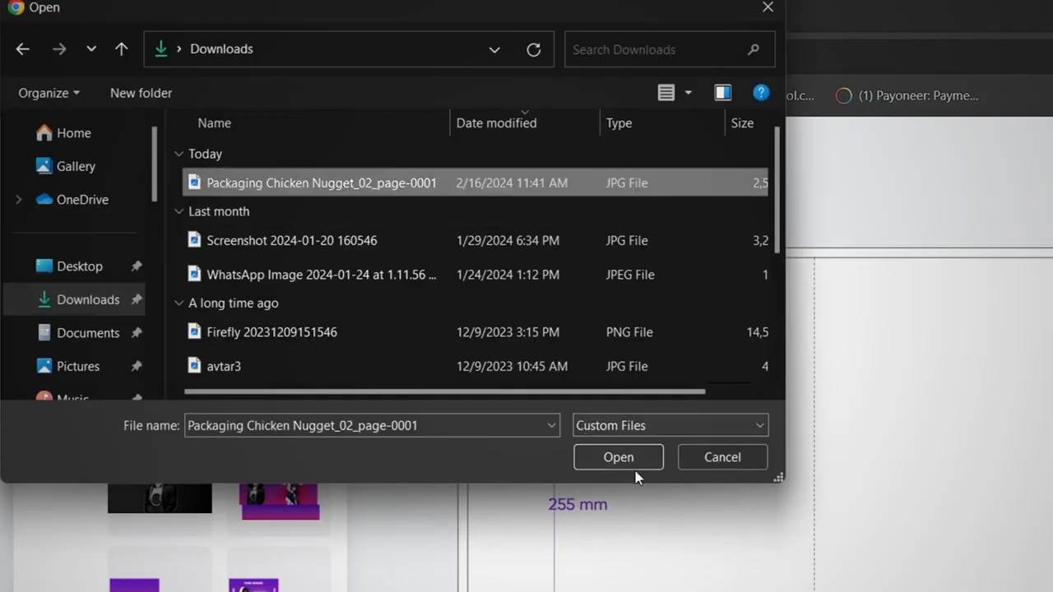
left_click(619, 458)
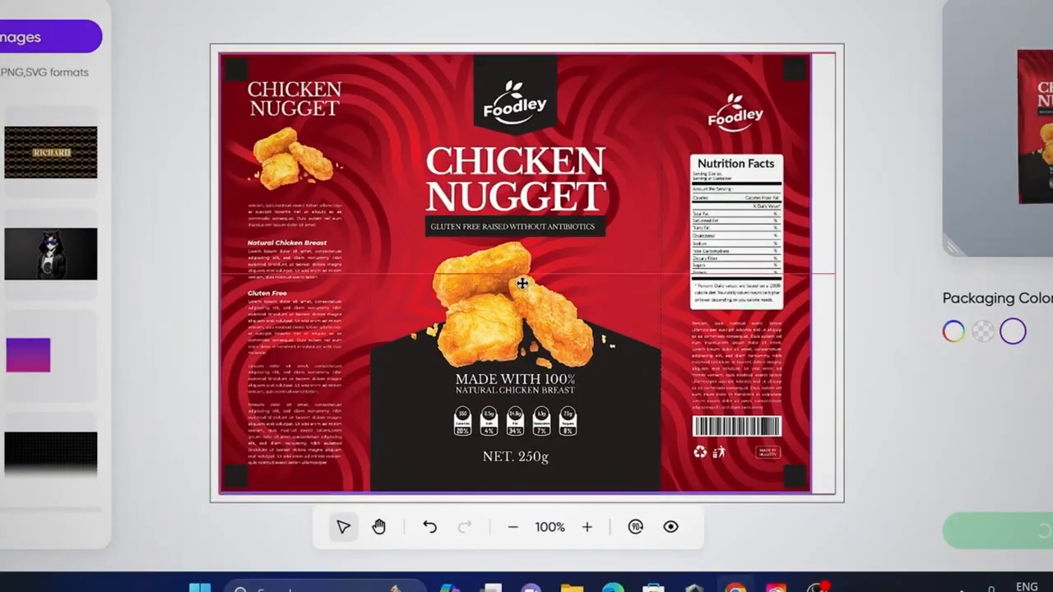
Position and enlarge the Chicken Nugget artwork to cover the bag's whole dieline, check the 3D preview, and save the design.
left_click_drag(522, 283, 524, 283)
left_click_drag(812, 493, 836, 507)
left_click_drag(1046, 156, 976, 171)
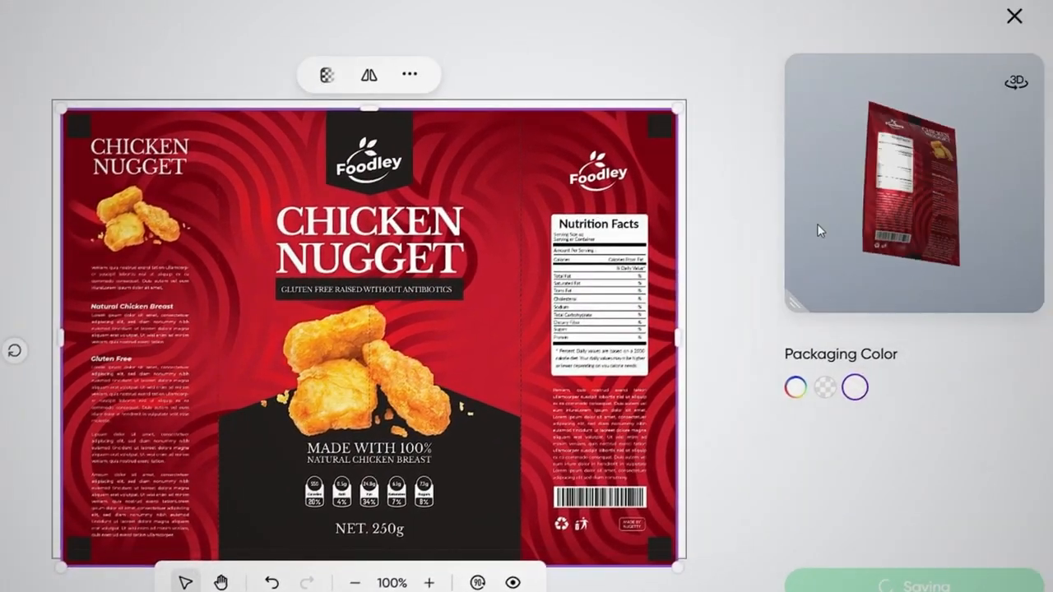
left_click_drag(786, 243, 939, 244)
left_click_drag(228, 222, 219, 213)
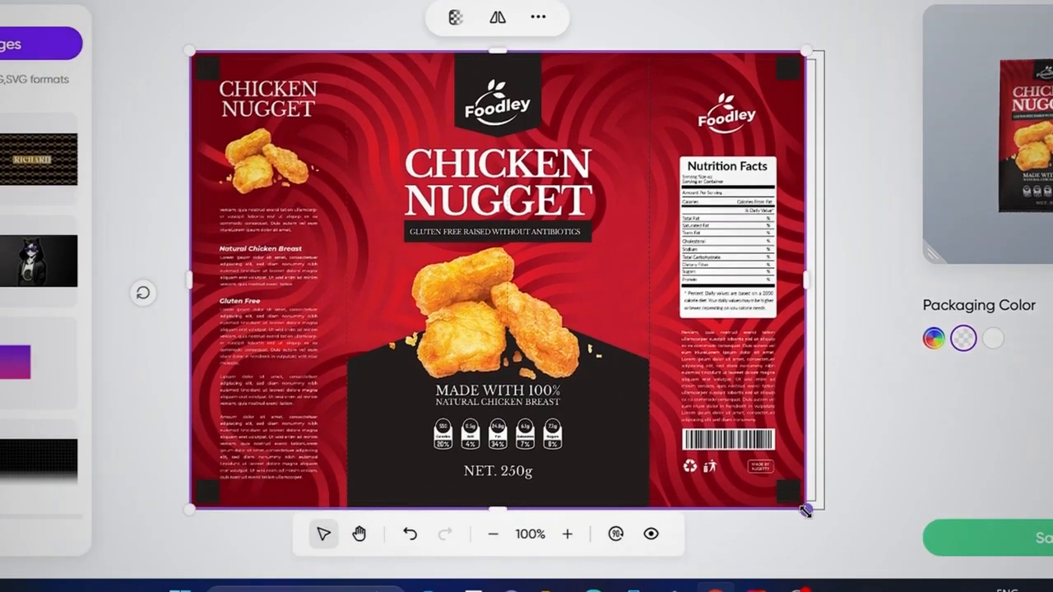
left_click_drag(668, 559, 689, 571)
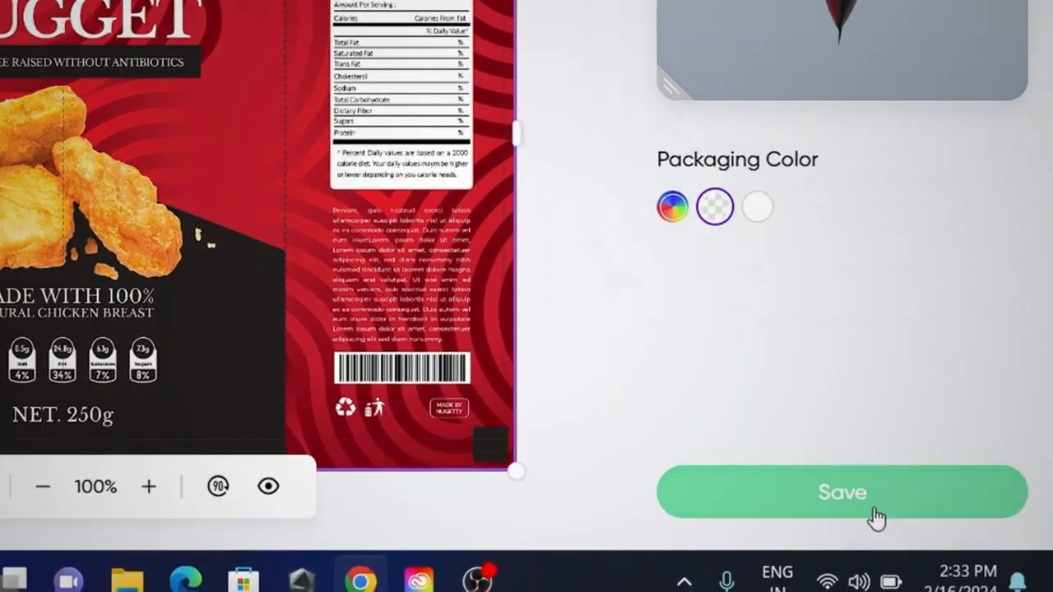
left_click(1021, 536)
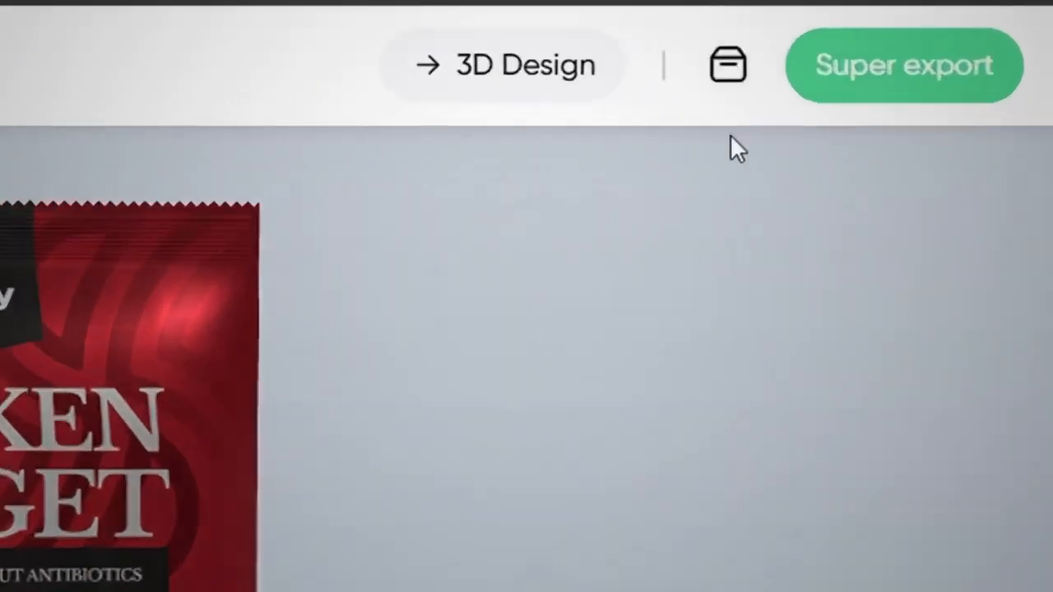
Open the Chicken Nugget bag in the 3D Design tool and move it freely within the scene.
left_click(814, 101)
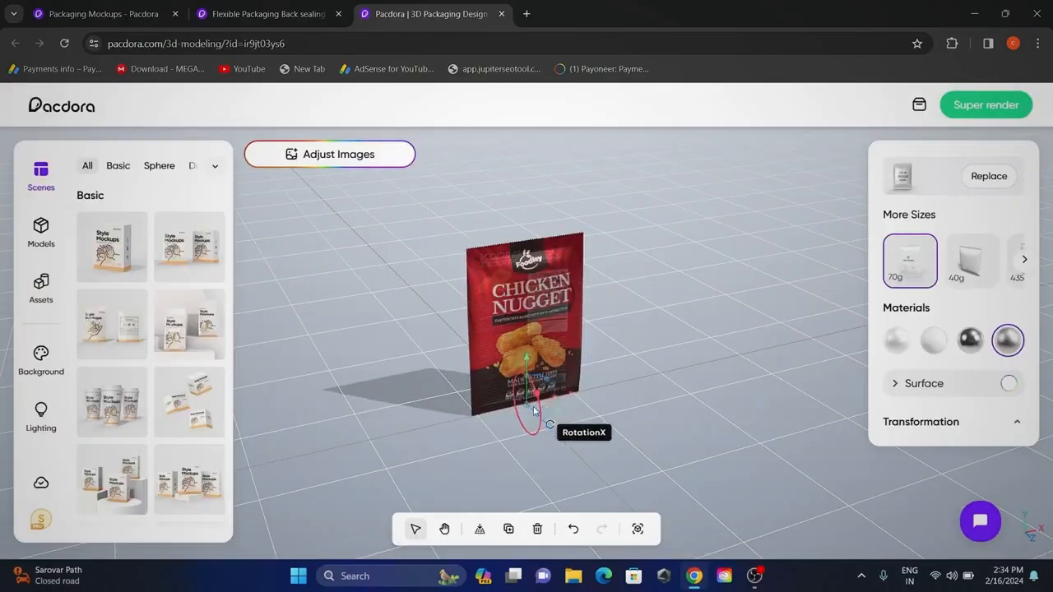
left_click_drag(527, 406, 509, 470)
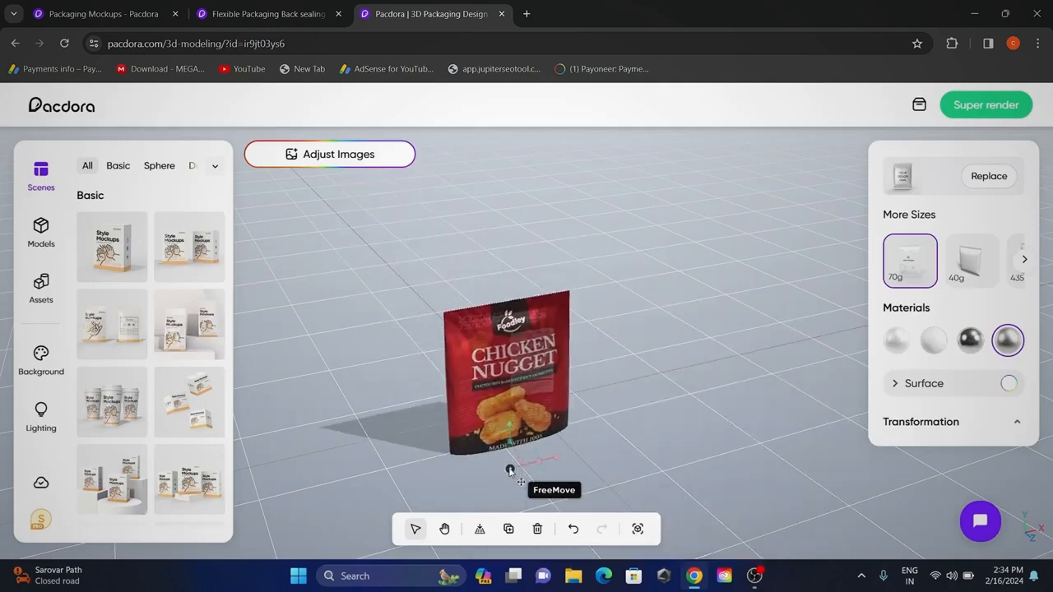
Turn the bag to face forward in the scene and apply an orange gradient background.
left_click_drag(671, 461, 665, 417)
left_click(41, 358)
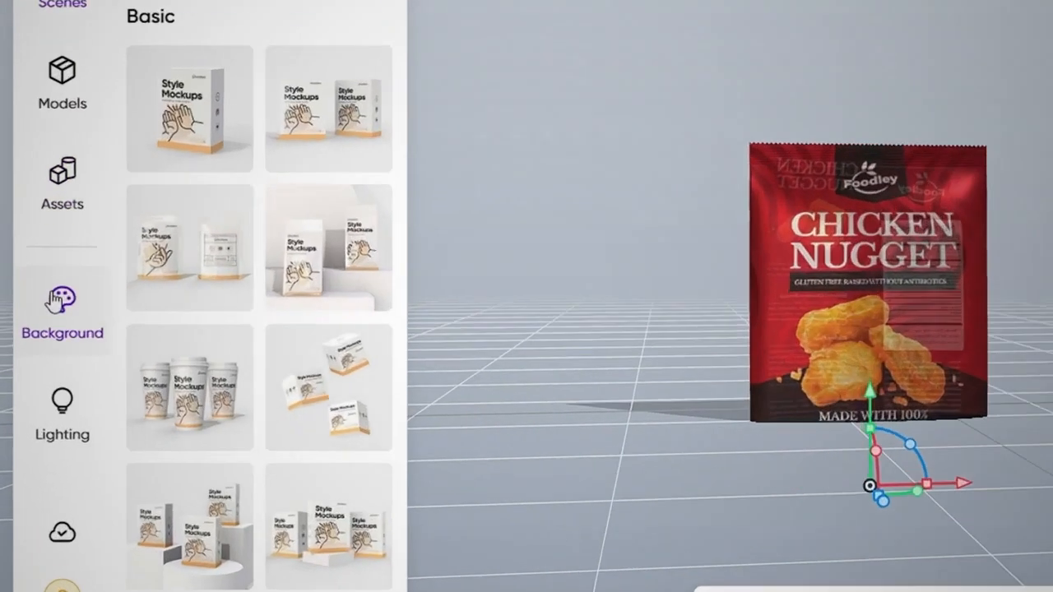
left_click(196, 292)
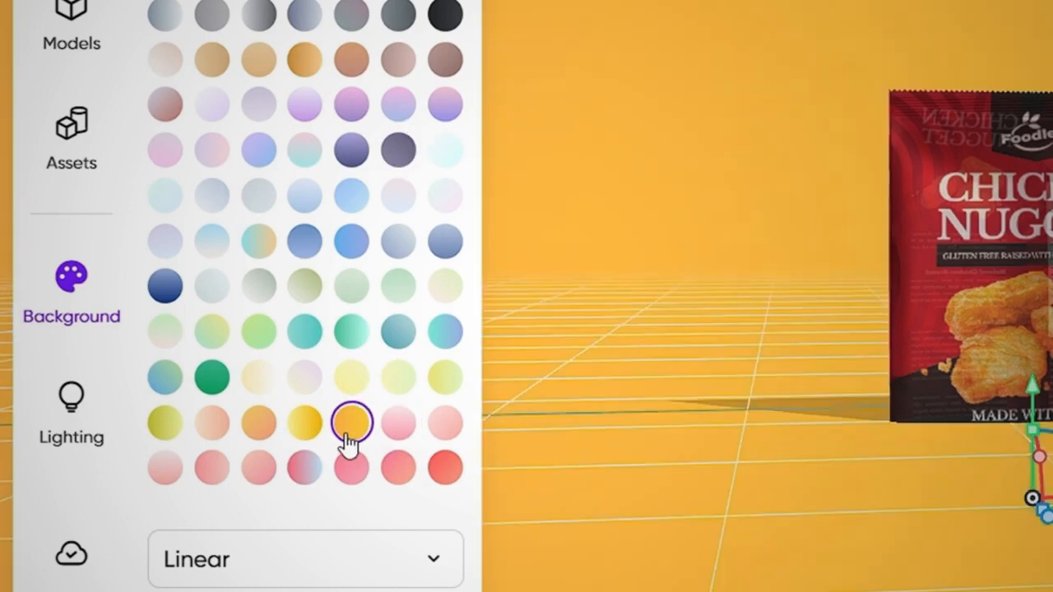
Browse the scene templates and switch the bag to the red Christmas scene with gold ribbons and spheres.
left_click(96, 90)
scroll(387, 420, "down", 15)
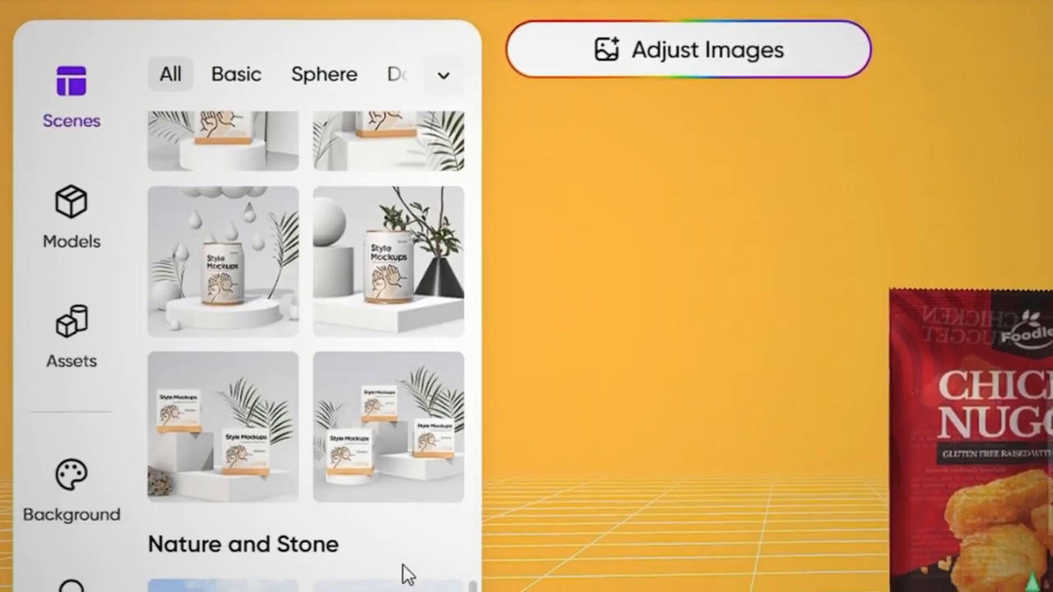
scroll(403, 573, "down", 15)
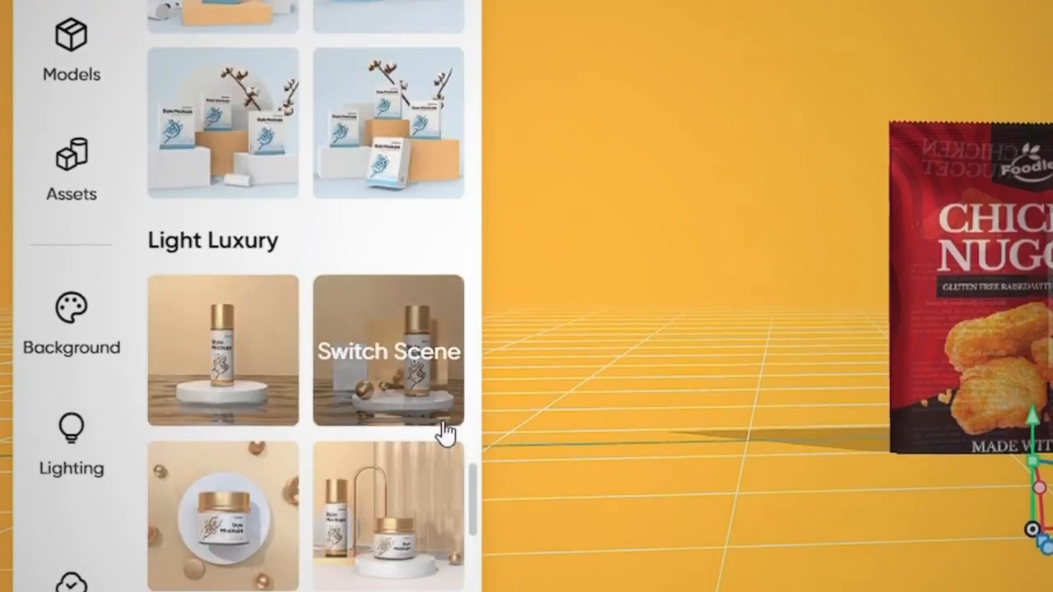
scroll(444, 432, "down", 15)
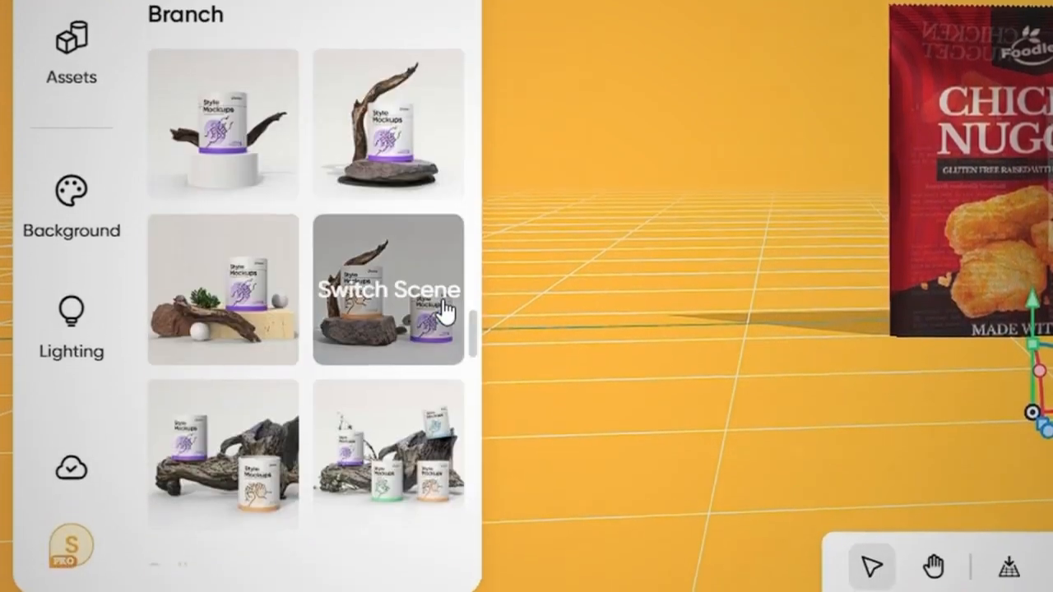
scroll(445, 311, "down", 15)
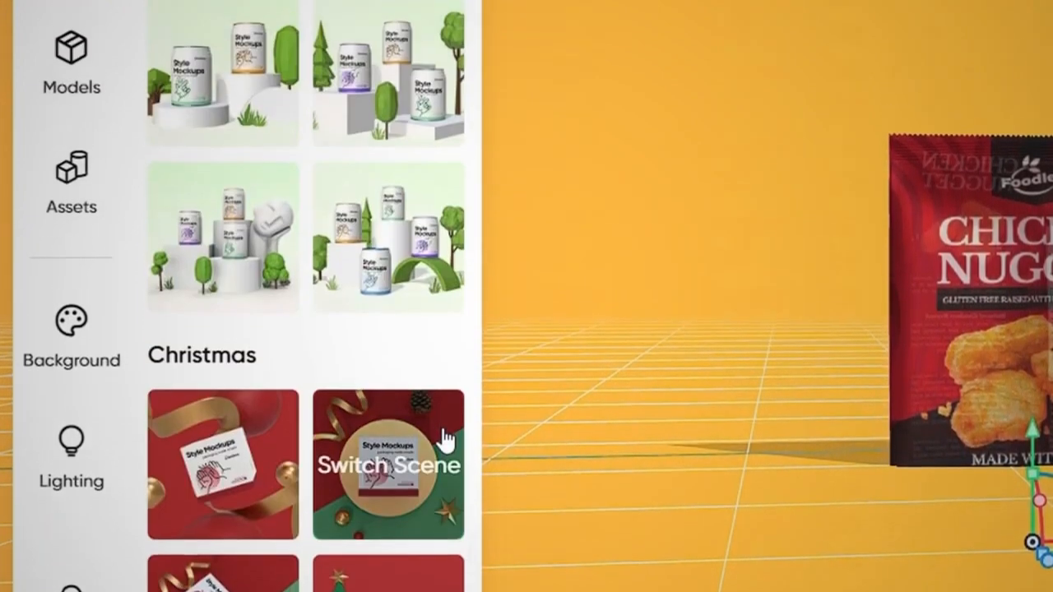
scroll(445, 440, "down", 15)
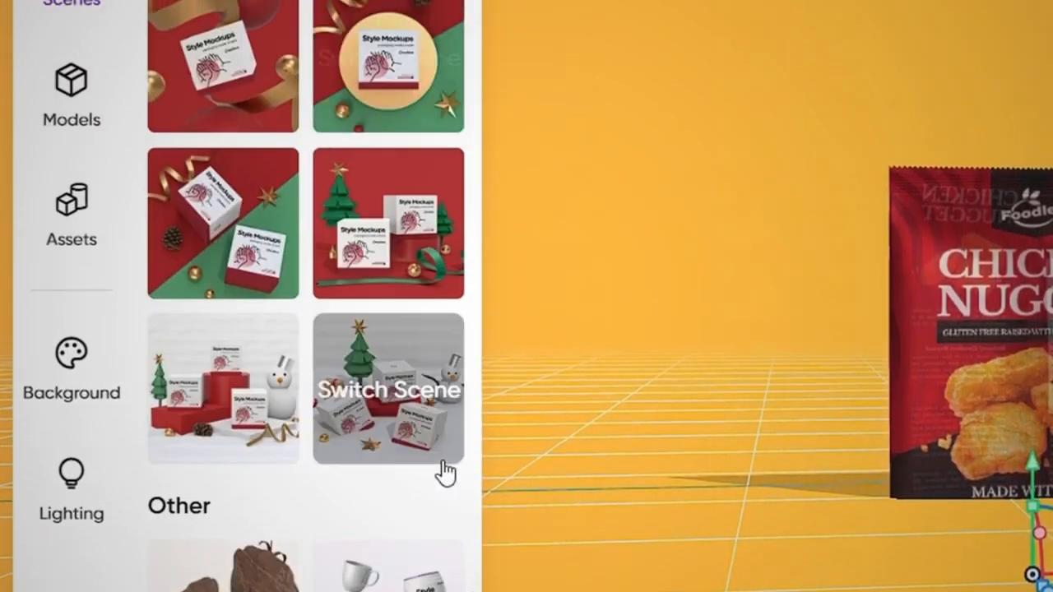
scroll(444, 568, "up", 10)
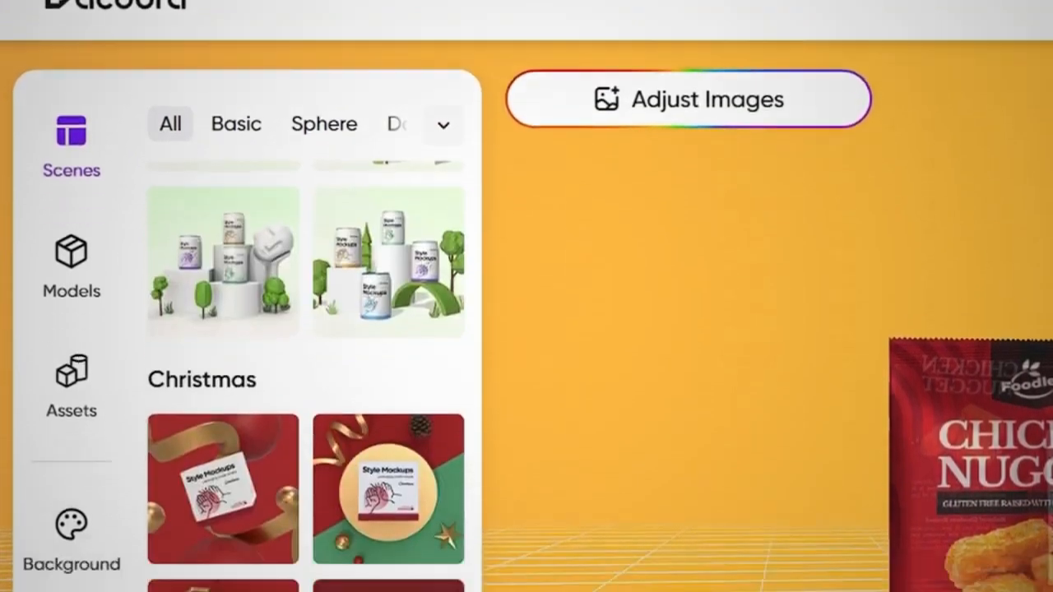
mouse_move(247, 511)
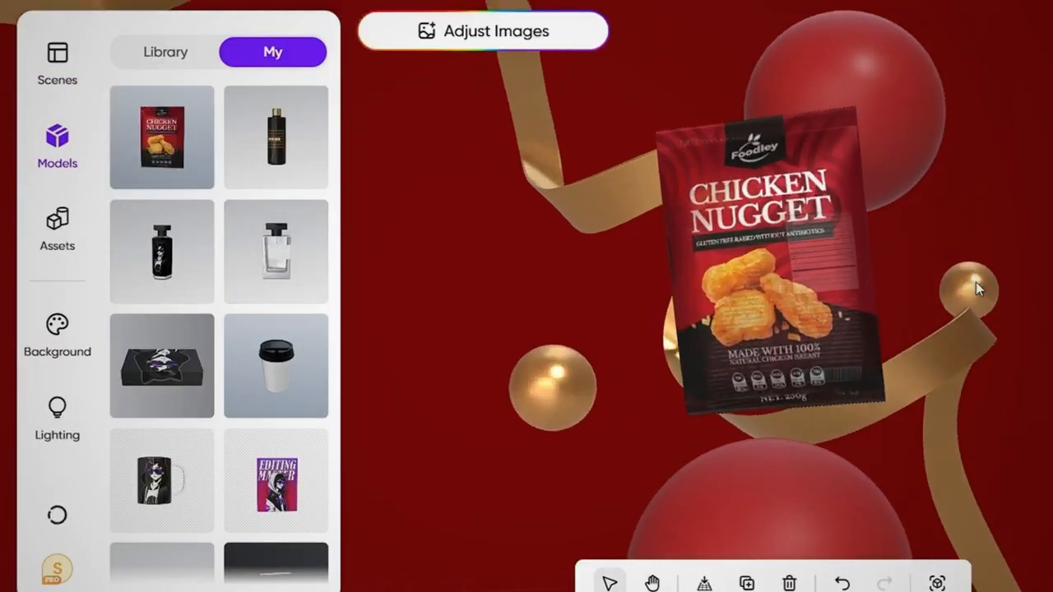
Raise the second Chicken Nugget bag into the arrangement and tilt it beside the first bag, behind the small gold sphere.
scroll(974, 279, "down", 10)
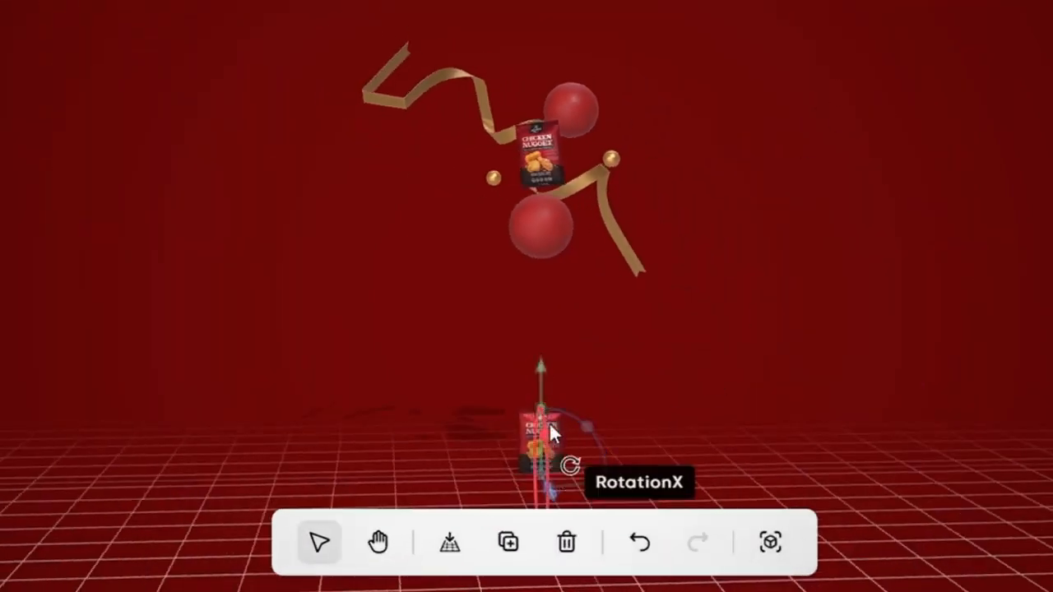
scroll(551, 478, "up", 3)
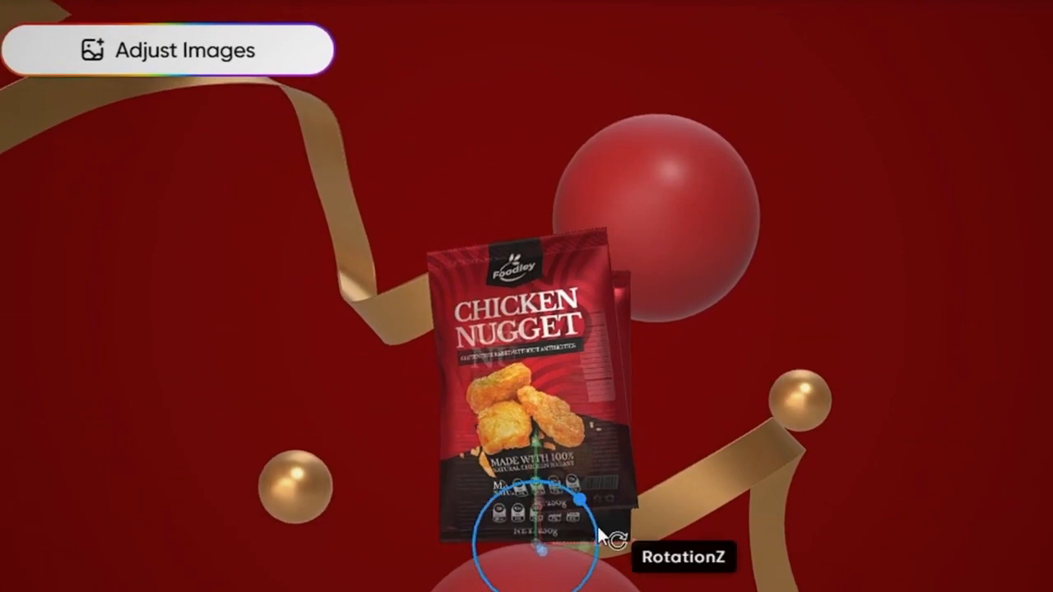
left_click_drag(640, 548, 395, 569)
left_click_drag(344, 497, 311, 483)
left_click_drag(297, 433, 297, 402)
left_click_drag(410, 462, 512, 445)
left_click_drag(613, 420, 420, 473)
left_click_drag(317, 444, 316, 445)
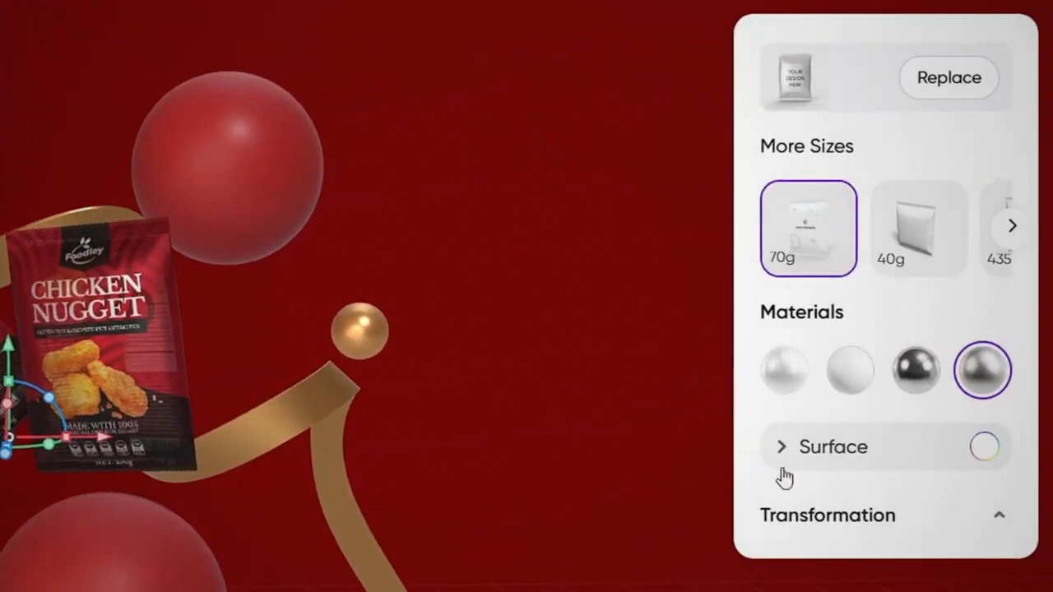
left_click(780, 451)
scroll(782, 461, "down", 3)
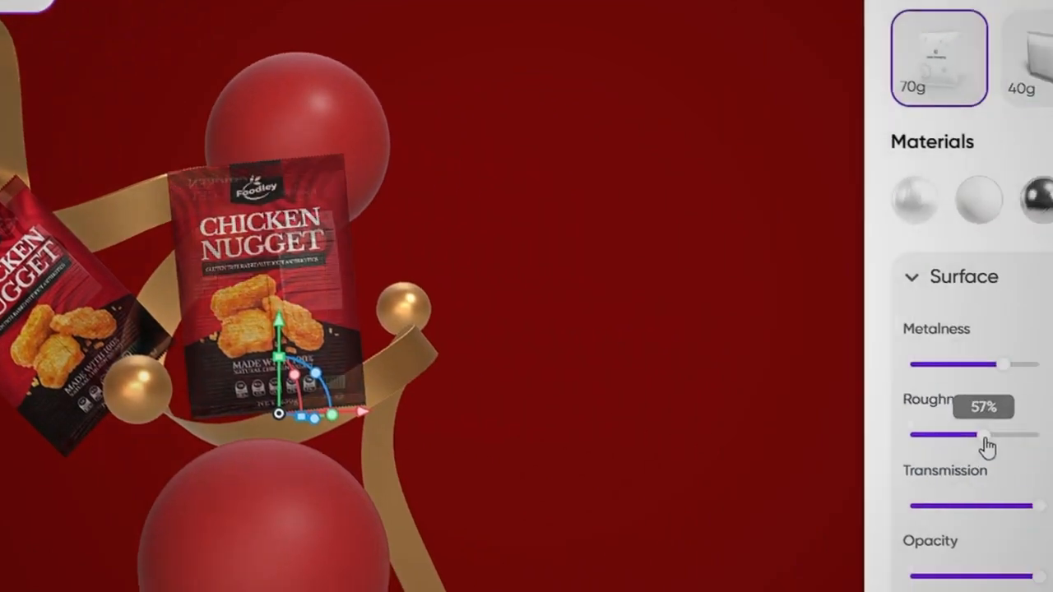
Set the surface of both Chicken Nugget bags to 0% transmission and 100% opacity.
left_click_drag(987, 444, 963, 444)
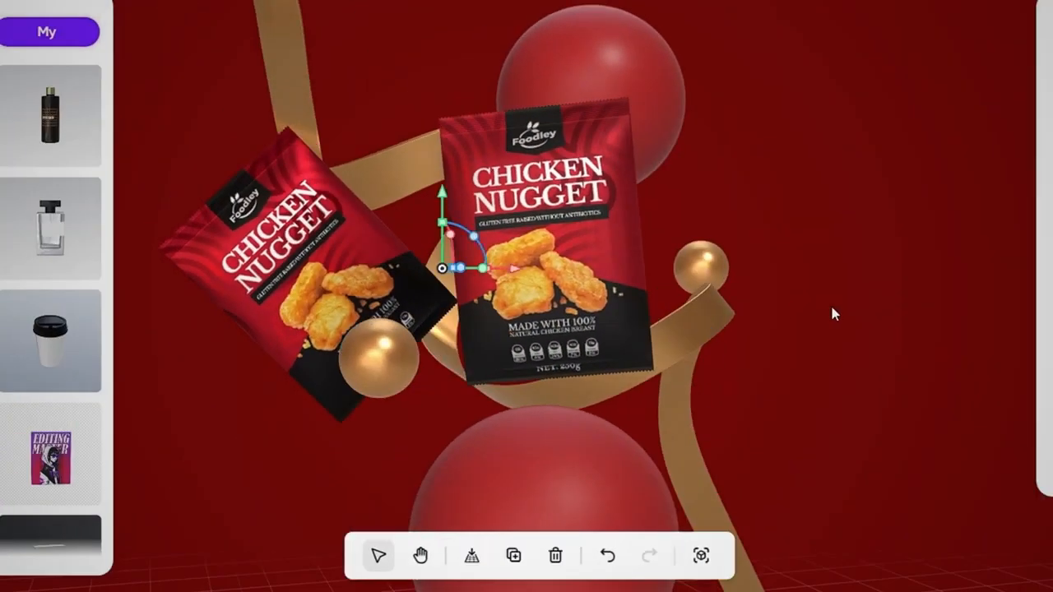
left_click_drag(477, 247, 535, 275)
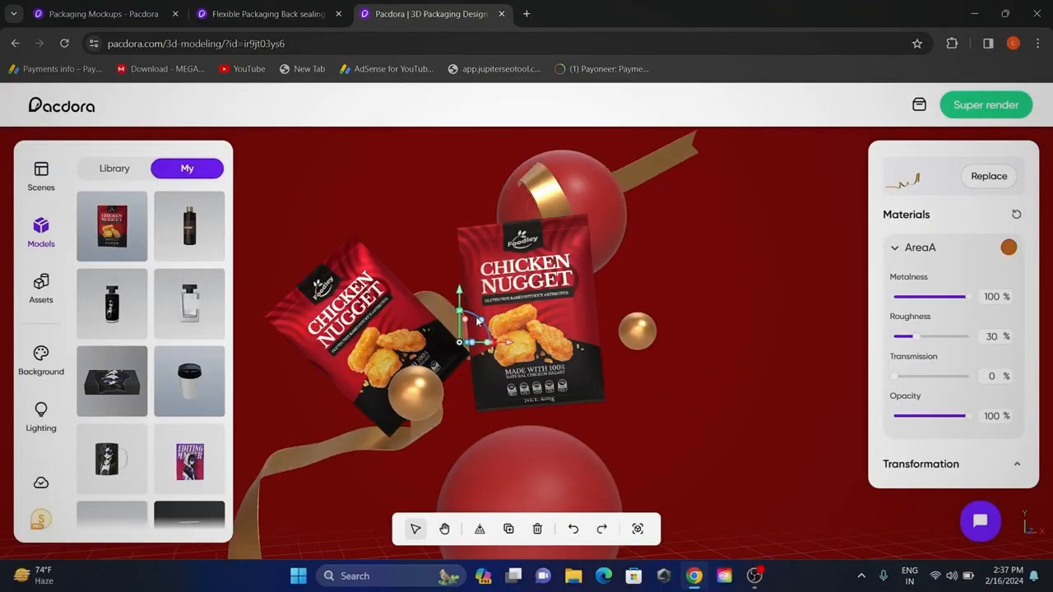
left_click_drag(442, 209, 442, 253)
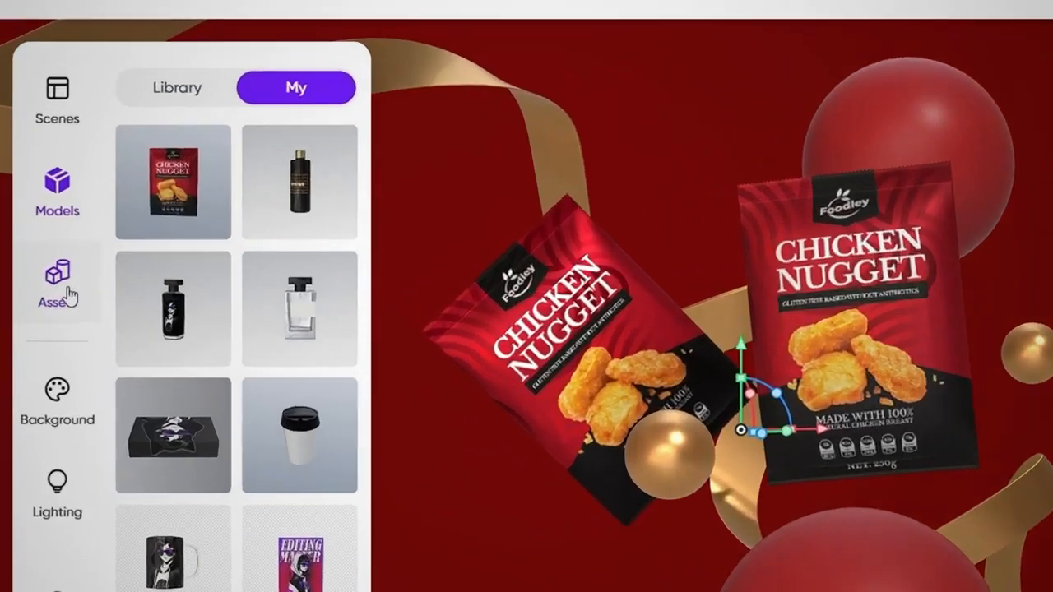
Try adding a cube from the shape assets to the scene, and delete it again.
left_click(58, 284)
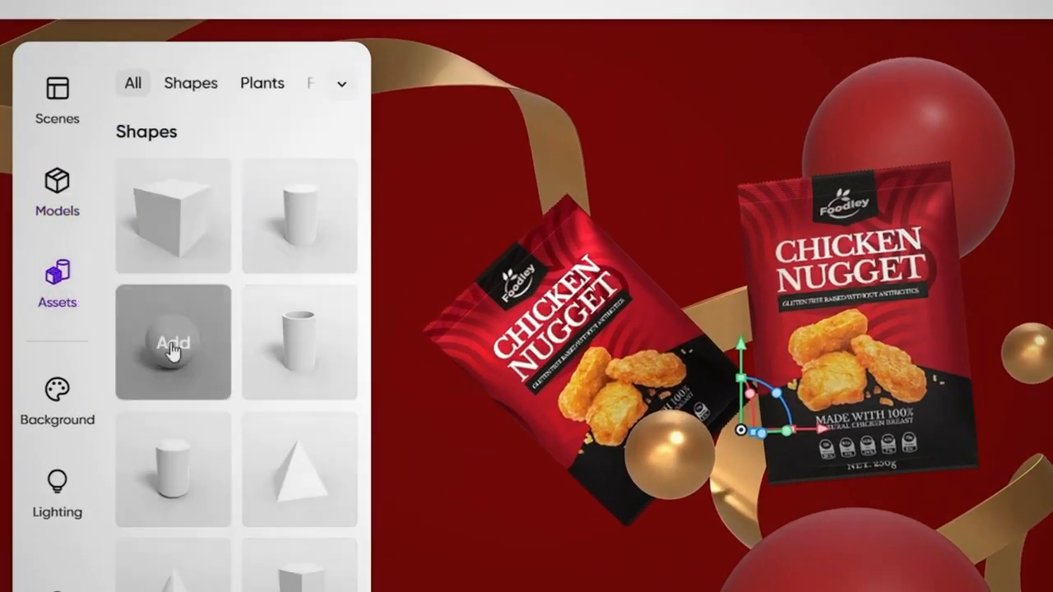
mouse_move(172, 222)
scroll(711, 329, "down", 10)
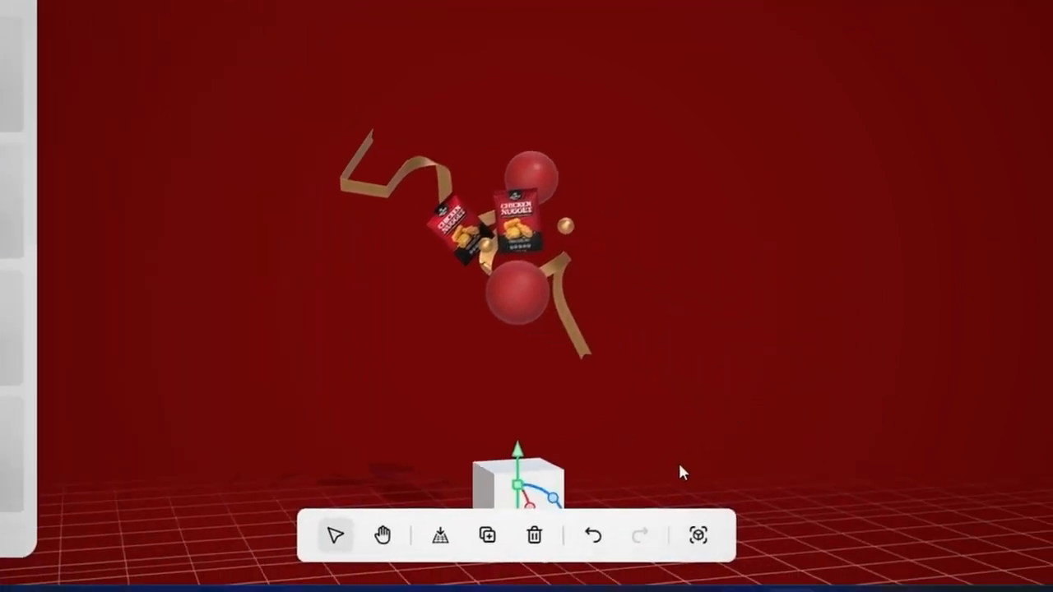
scroll(683, 477, "down", 3)
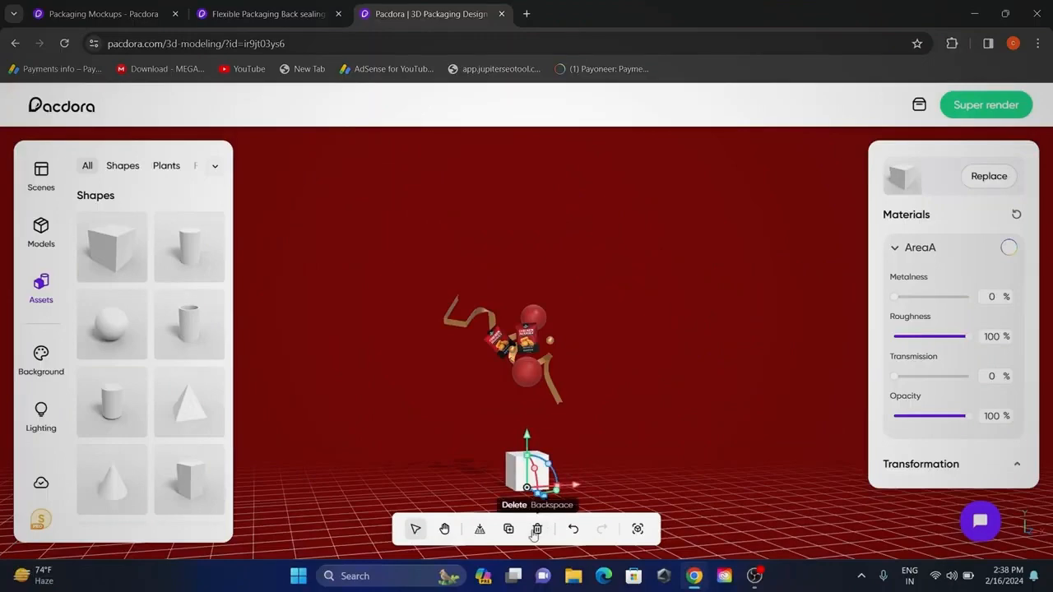
left_click(534, 536)
scroll(551, 397, "up", 5)
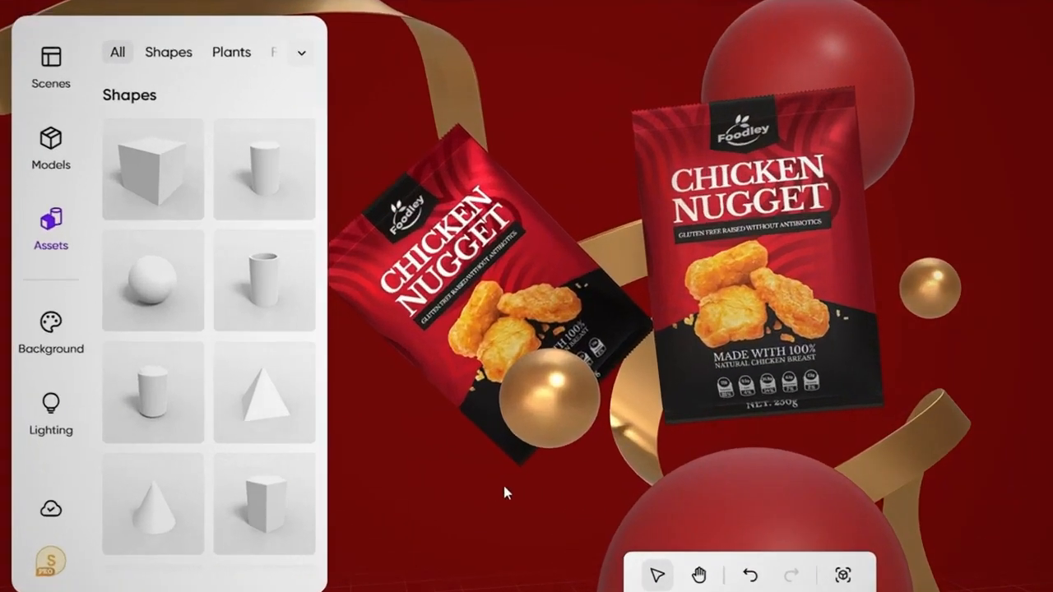
Try transparent and orange backgrounds, and set the scene's background to solid dark red #a01120.
left_click(40, 361)
left_click(123, 137)
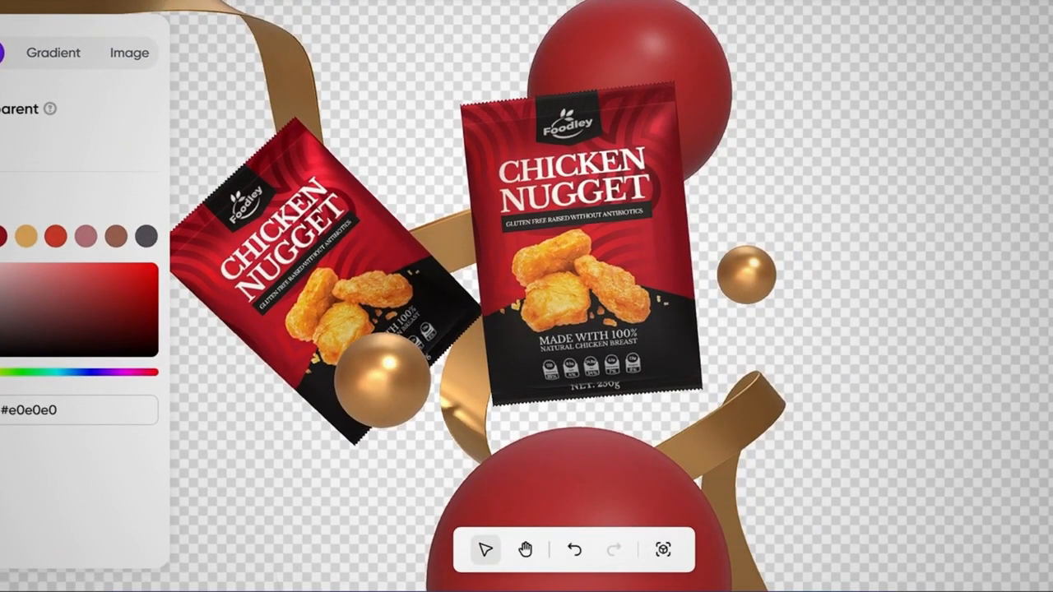
left_click(2, 239)
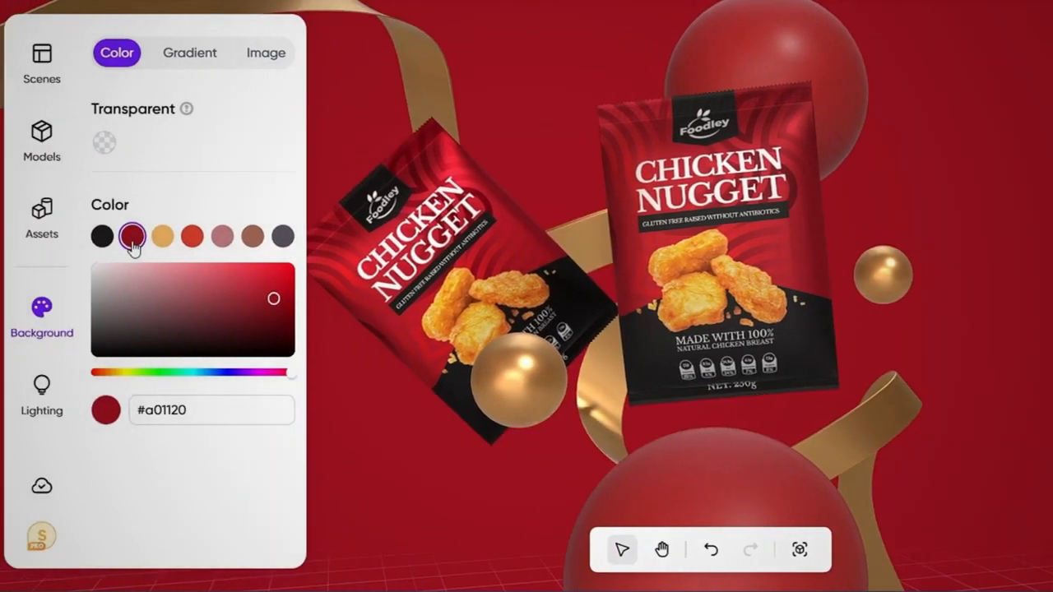
left_click(162, 238)
left_click(131, 237)
Try the Silky moonlight and Skyfire sunset lighting, apply the Evening sun preset, and open the advanced lighting settings.
left_click(54, 403)
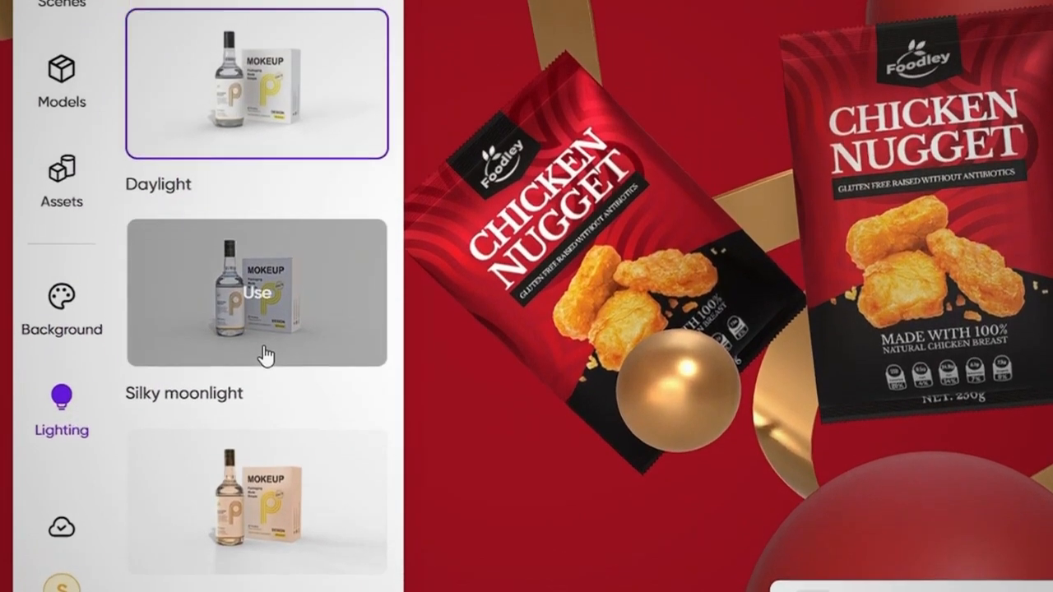
left_click(266, 296)
left_click(268, 511)
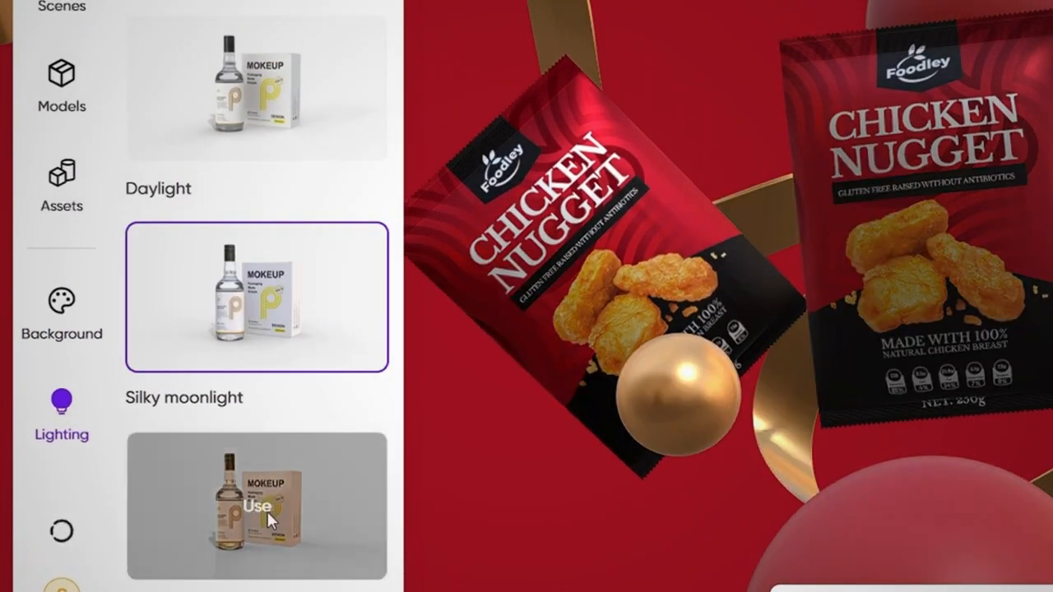
scroll(280, 433, "down", 5)
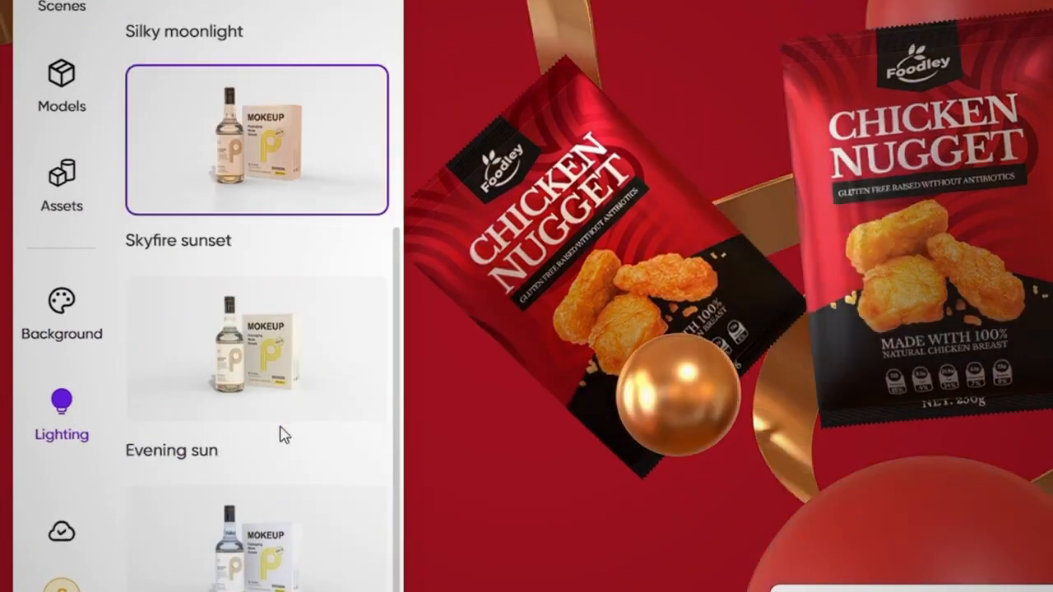
left_click(246, 514)
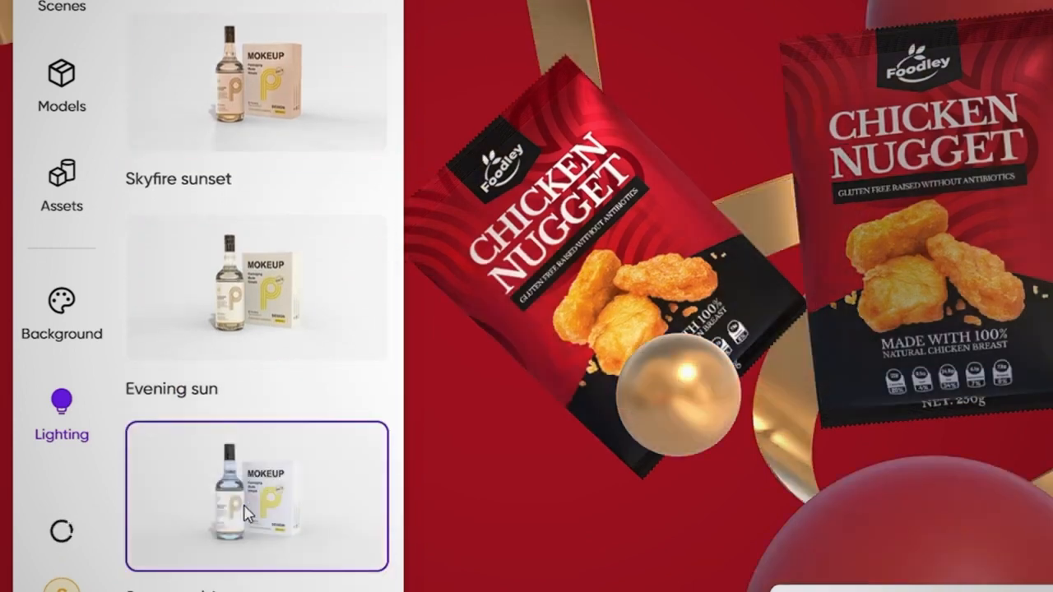
left_click(256, 286)
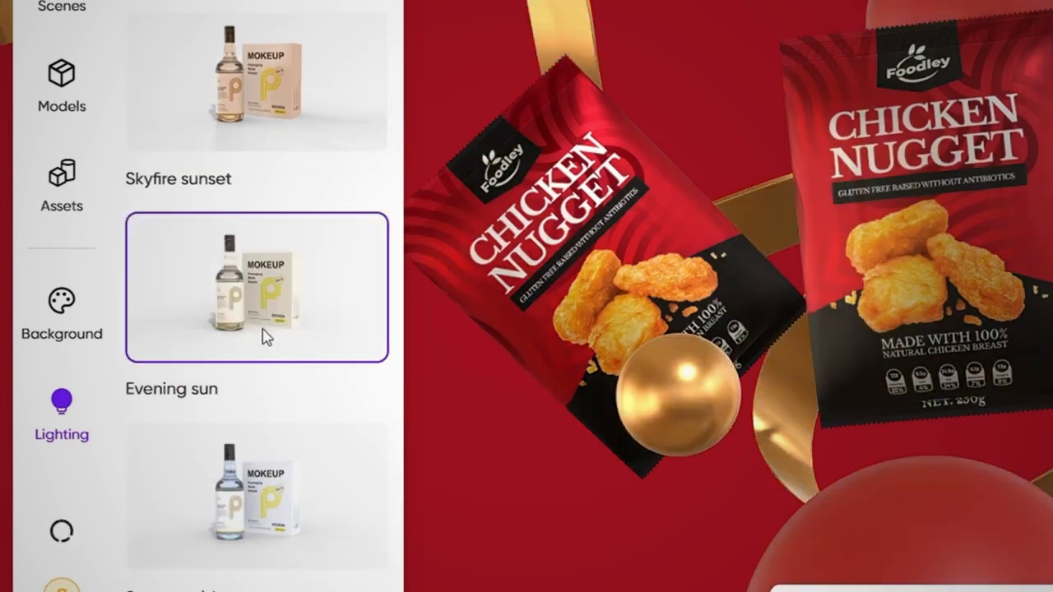
scroll(267, 331, "up", 5)
left_click(324, 73)
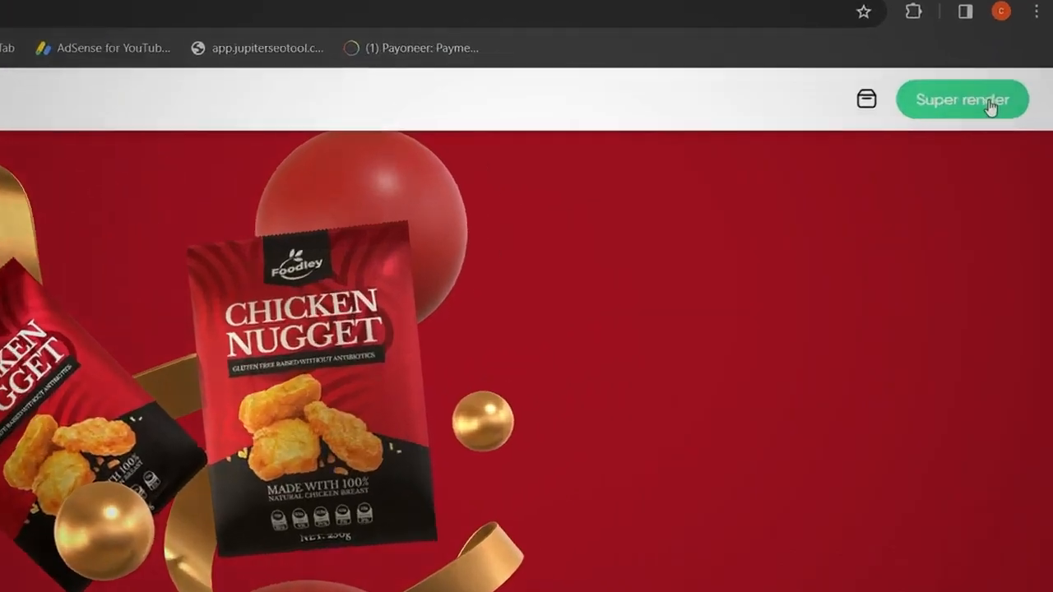
Open the Super render options for the scene and choose the PNG format.
left_click(979, 102)
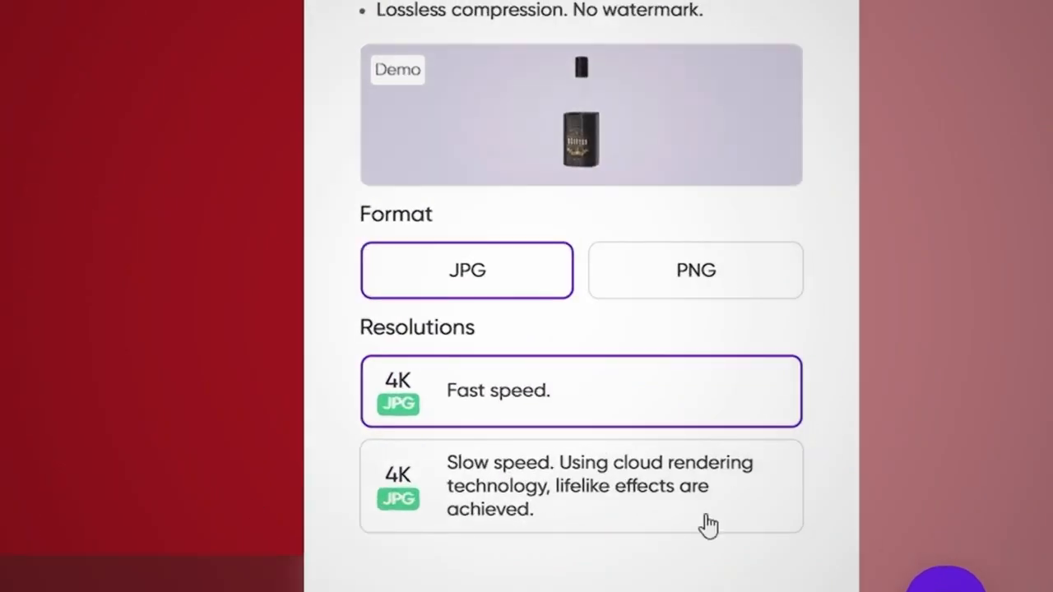
left_click(696, 271)
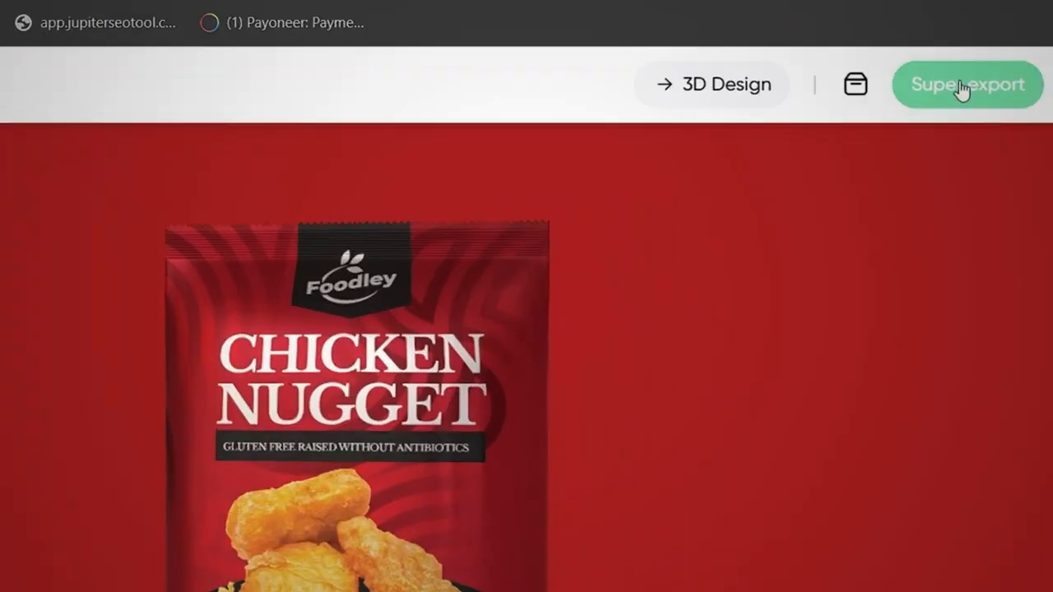
In the single bag mockup, review the dieline and video export options and export the 8-second video style.
left_click(996, 105)
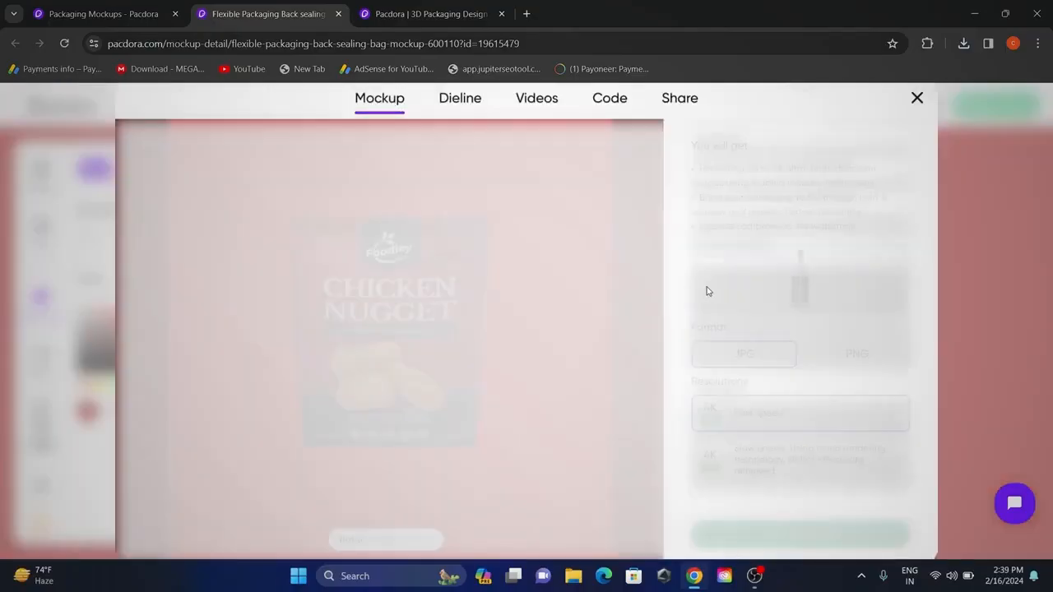
left_click(460, 104)
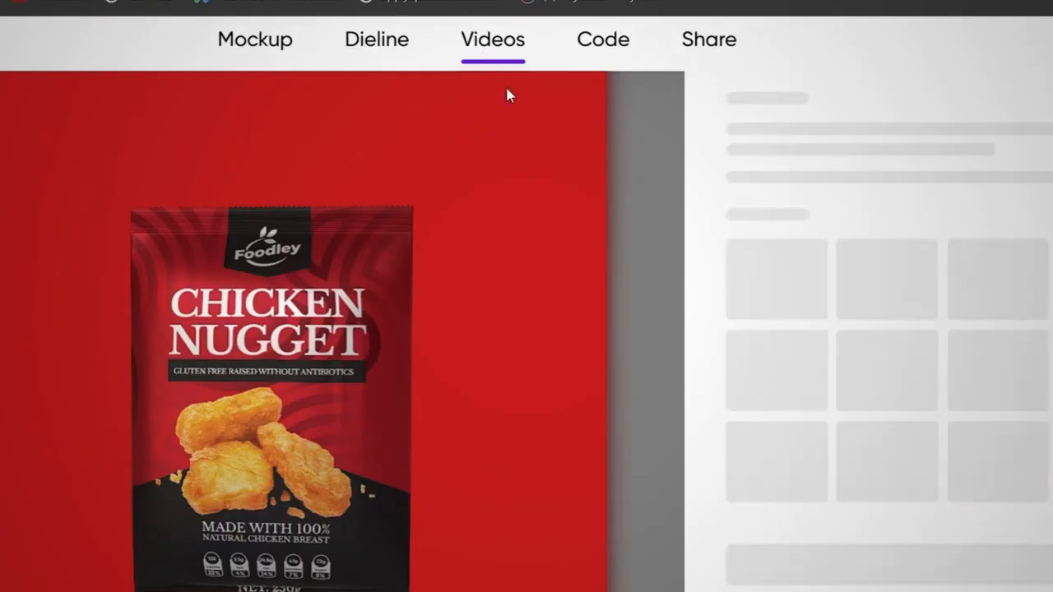
left_click(894, 323)
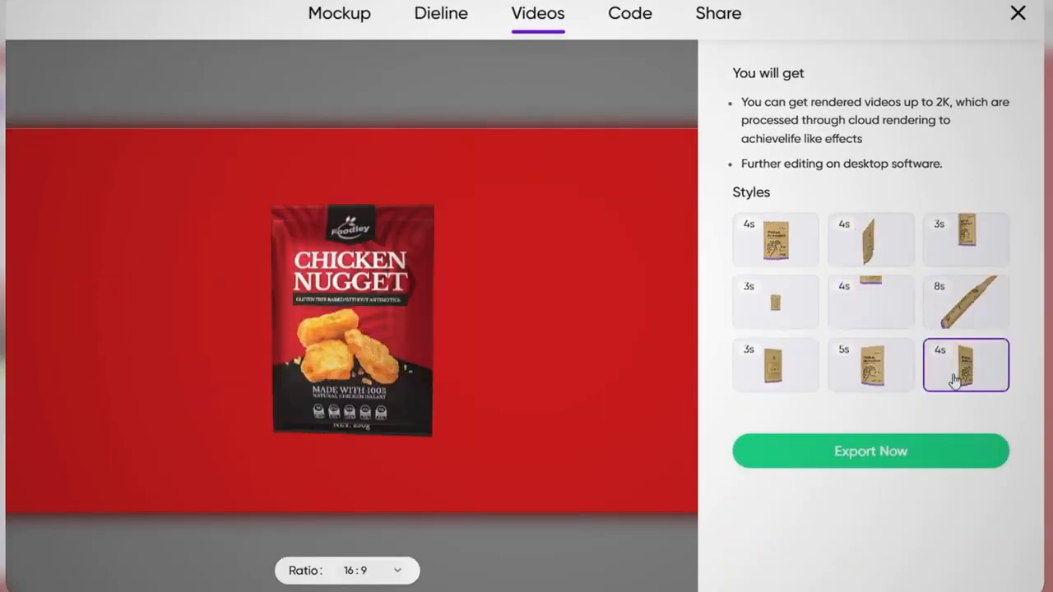
left_click(909, 306)
left_click(975, 306)
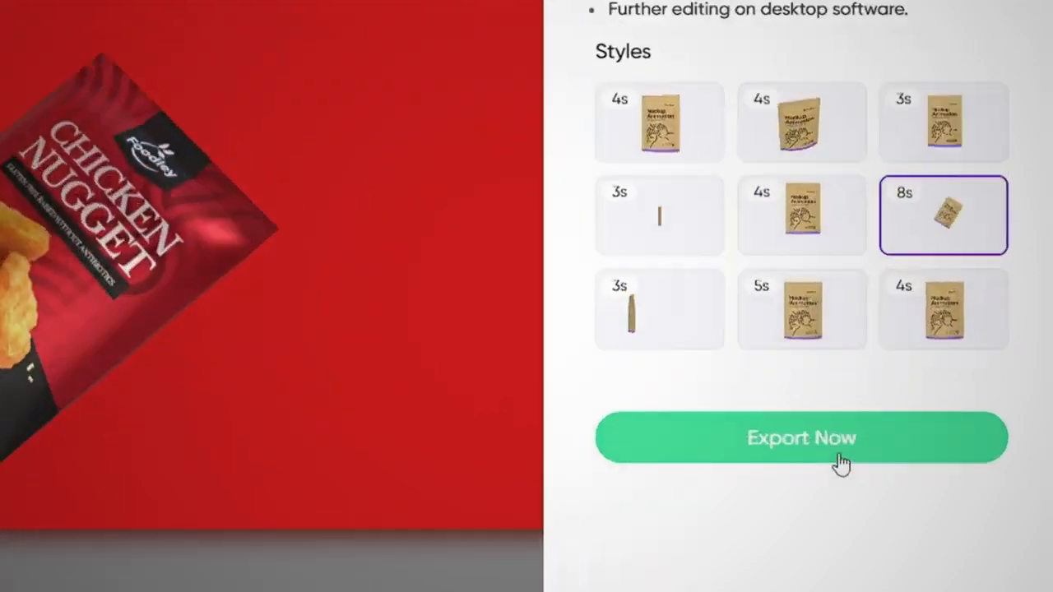
left_click(899, 453)
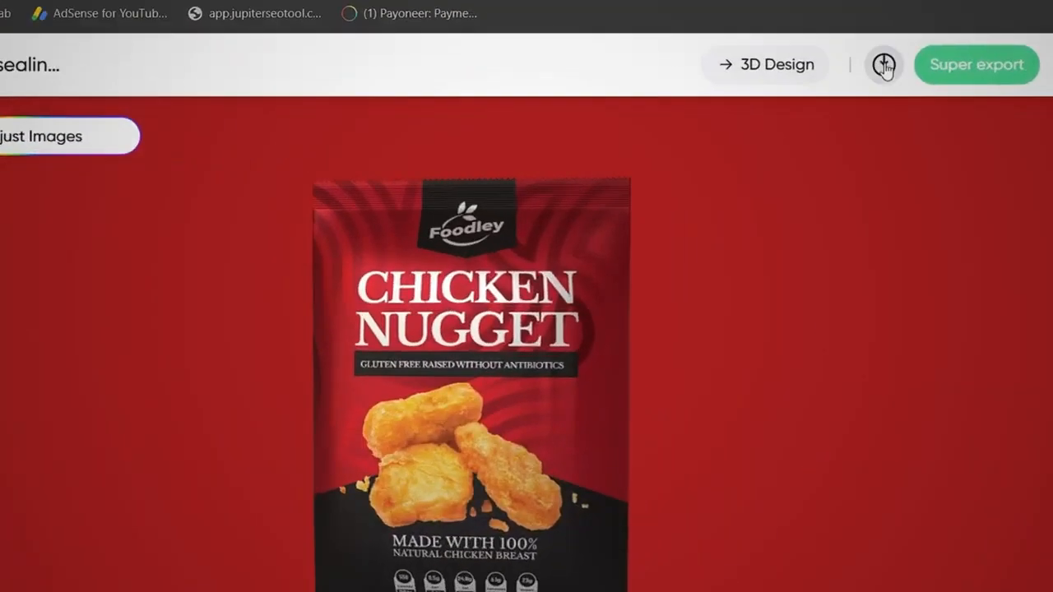
left_click(913, 90)
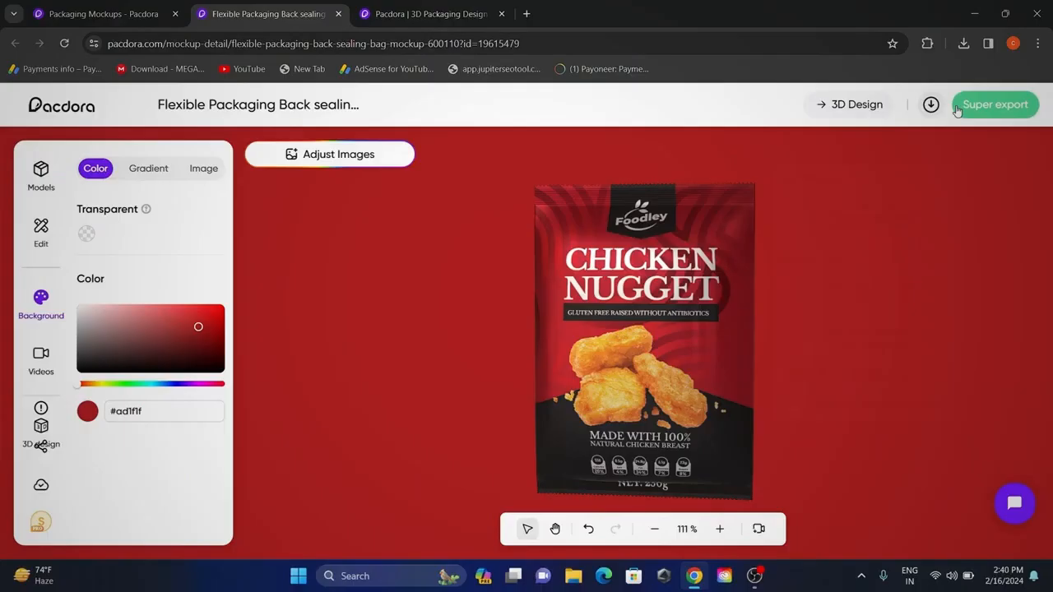
Review the HTML code export and share options for the bag mockup, and open its share link.
left_click(984, 107)
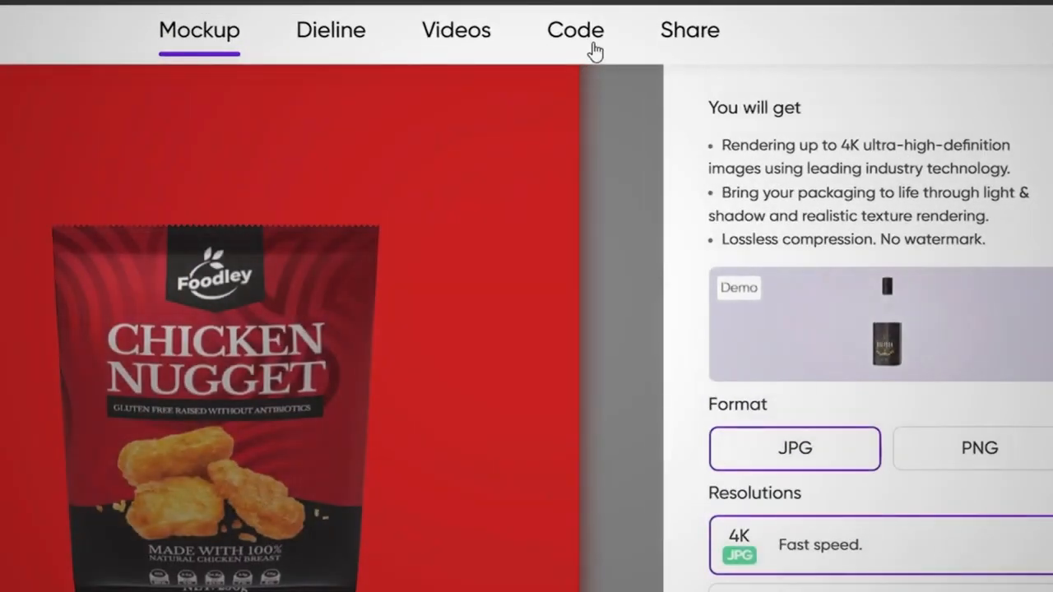
left_click(511, 89)
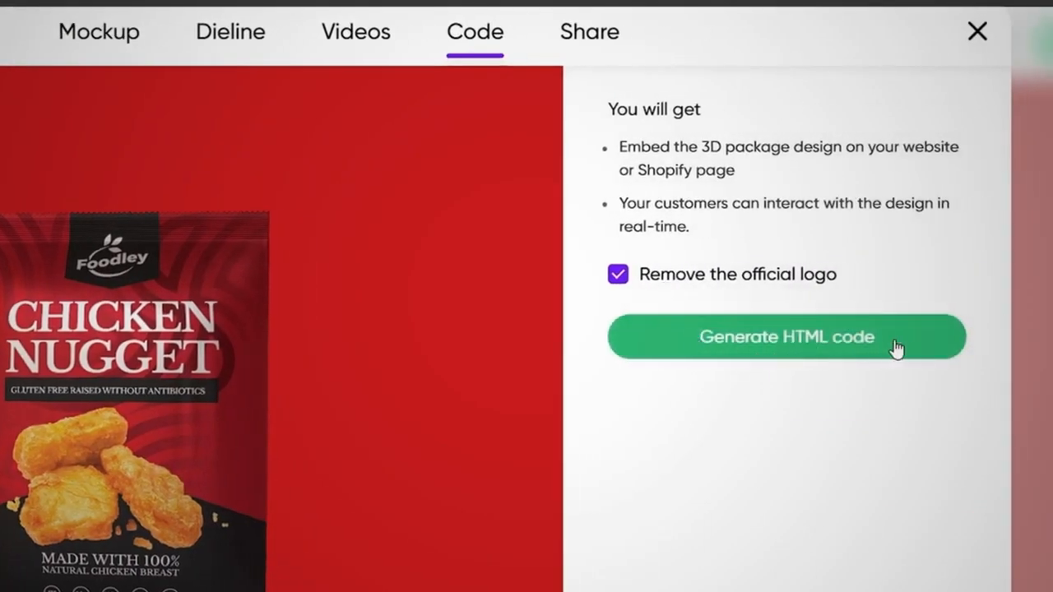
left_click(605, 33)
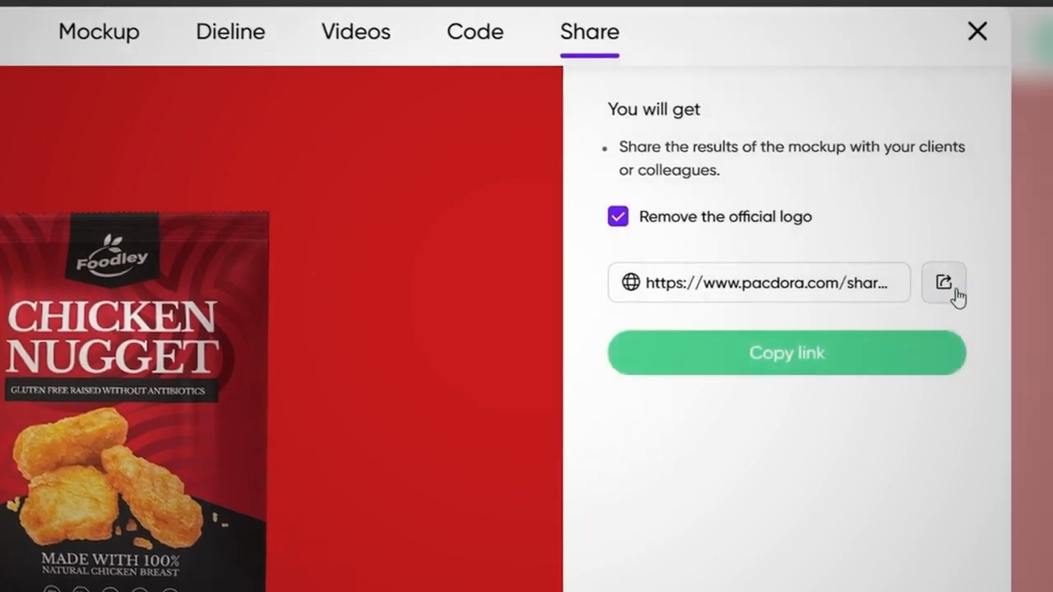
left_click(946, 284)
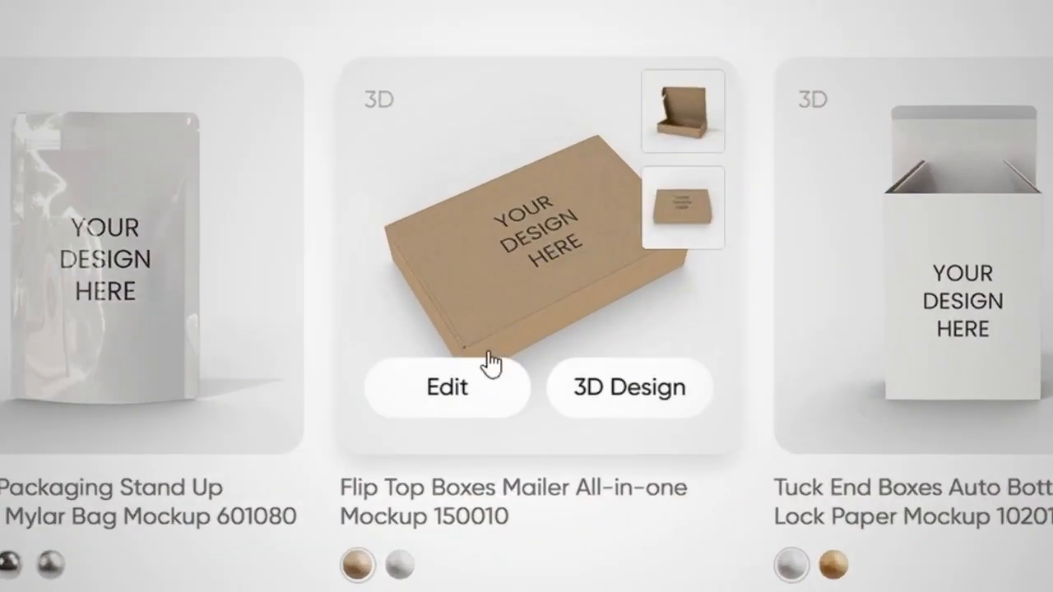
Open the Flip Top Boxes Mailer All-in-one Mockup 150010, close the box fully, and give it the white material.
left_click(484, 377)
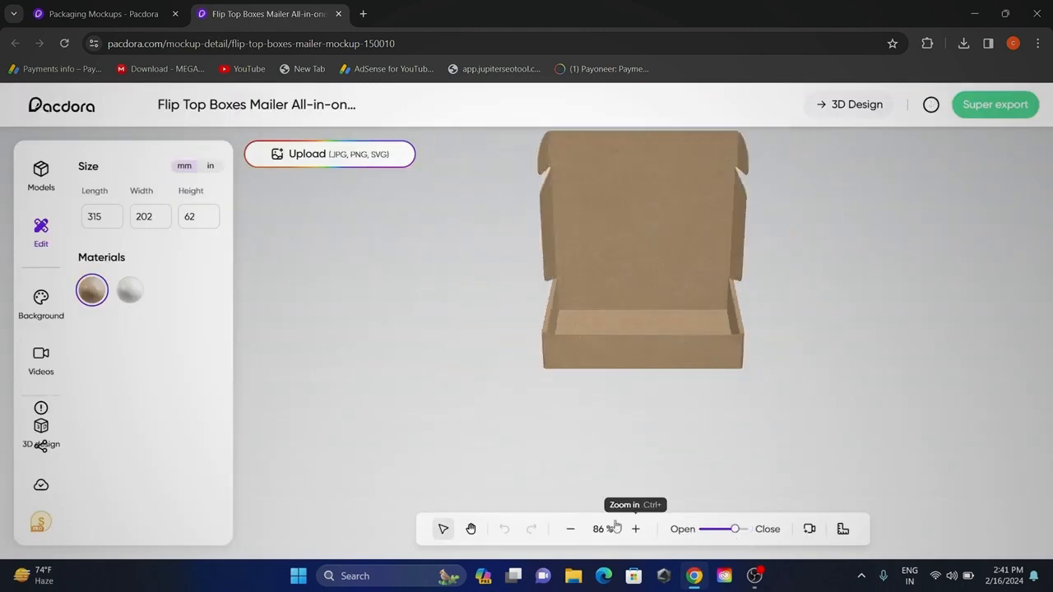
left_click_drag(717, 532, 748, 533)
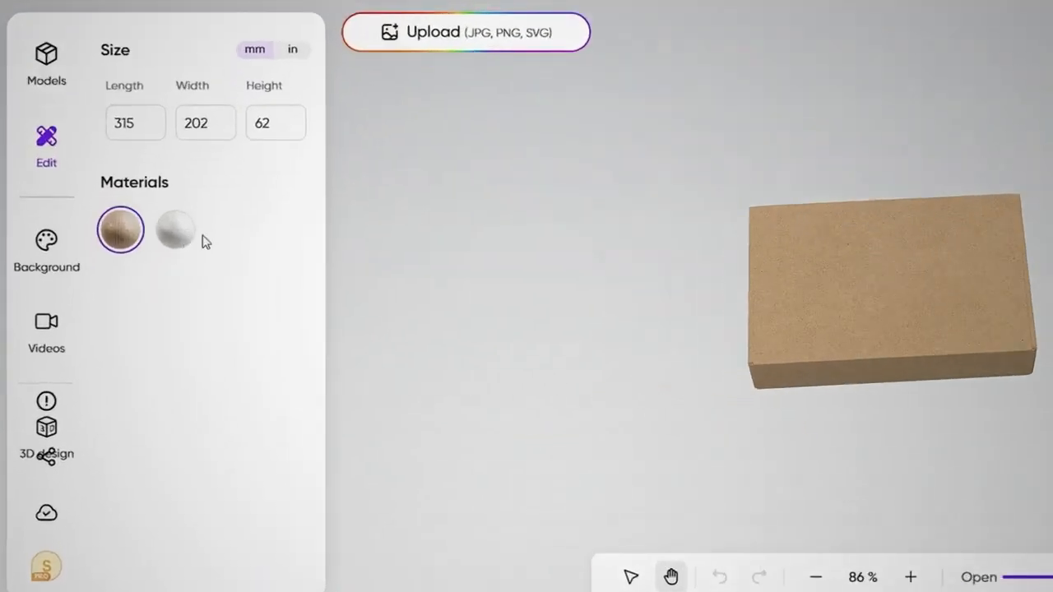
left_click(186, 239)
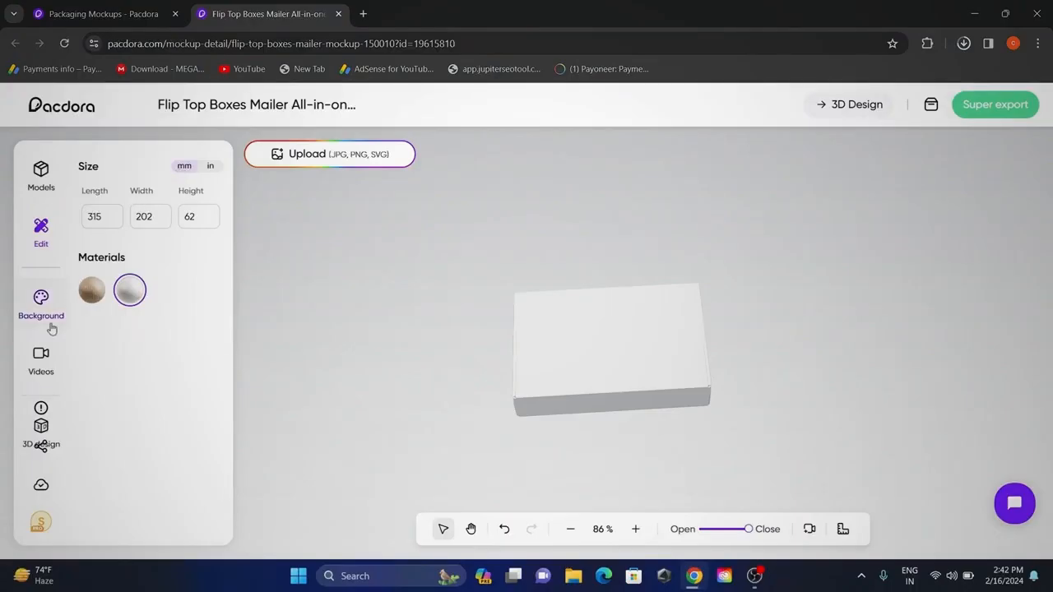
left_click(41, 360)
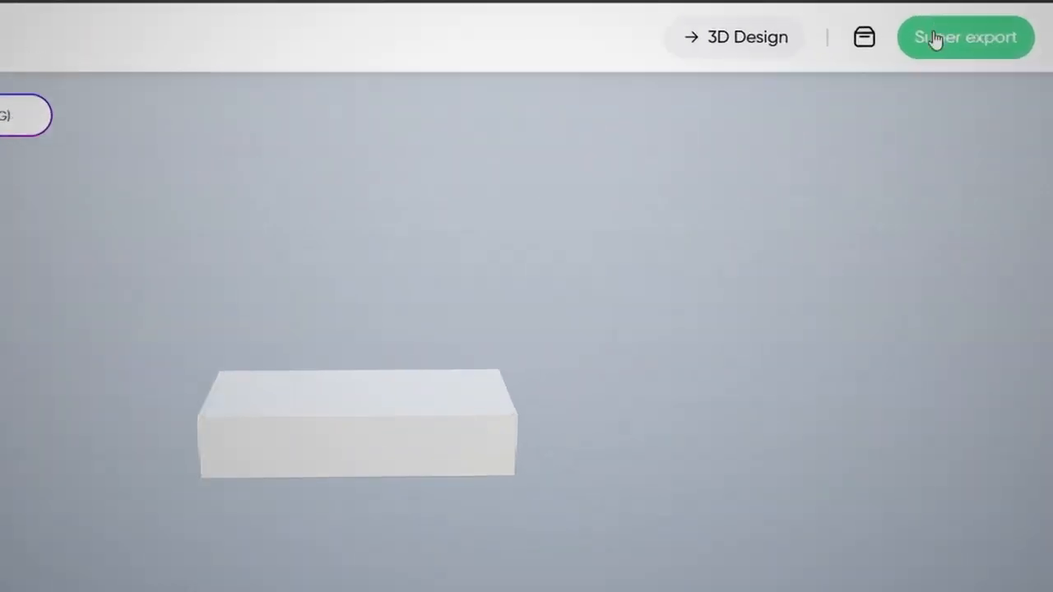
Export the mailer box's dieline as a PDF in RGB color mode.
left_click(935, 36)
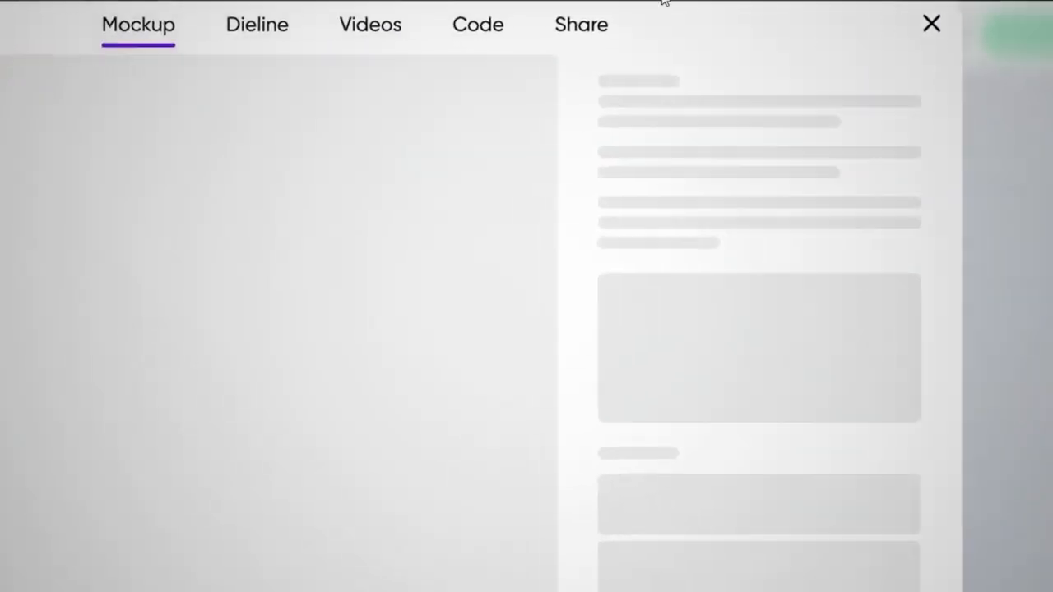
left_click(439, 33)
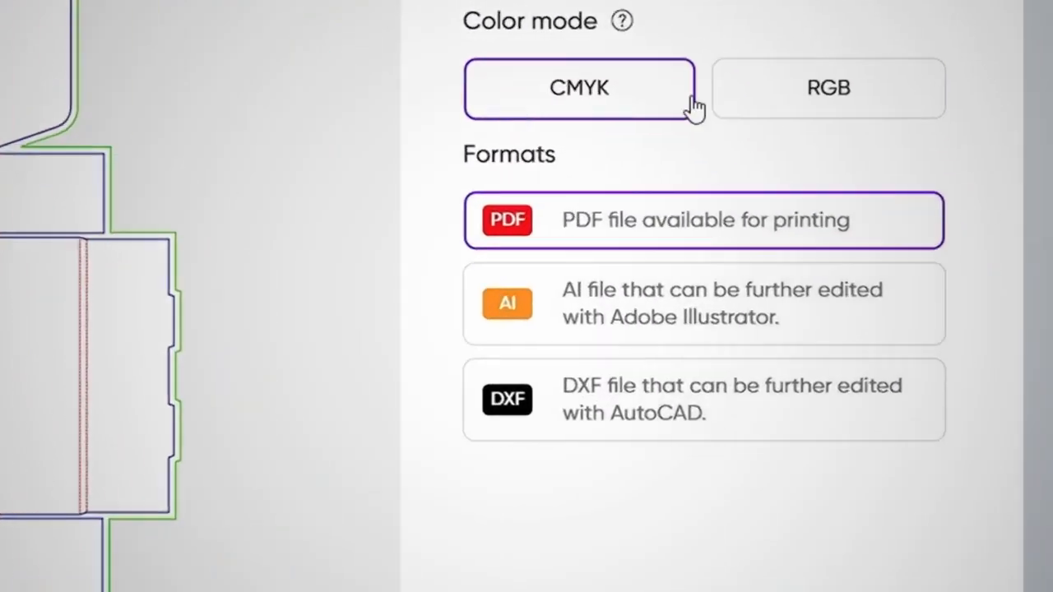
left_click(691, 557)
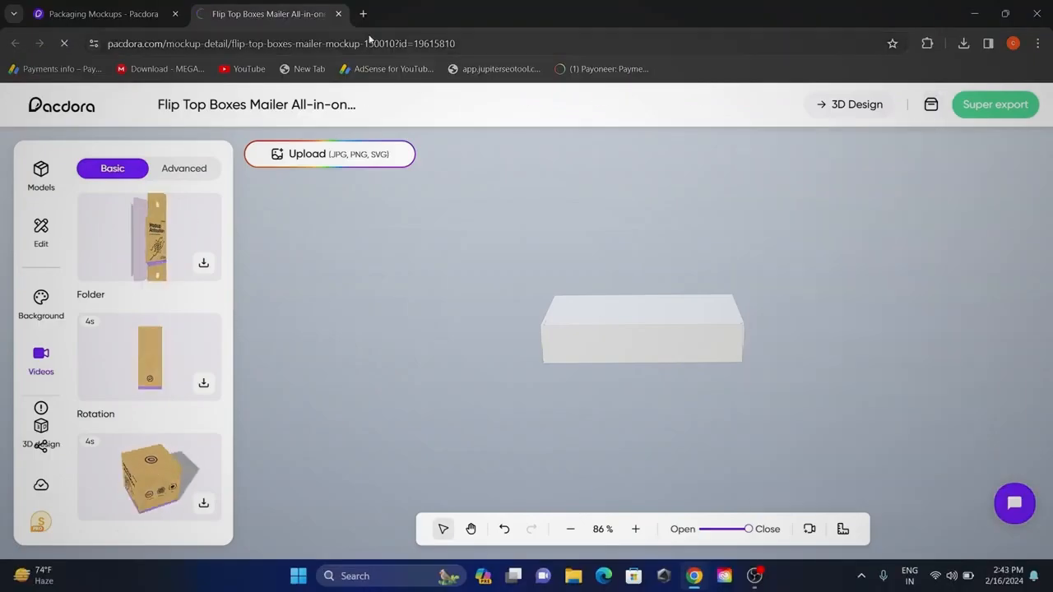
Search the web for "convert pdf to jpg" and start choosing a file in the iLovePDF converter.
key("ctrl+t")
type("convert ppdf to jpg")
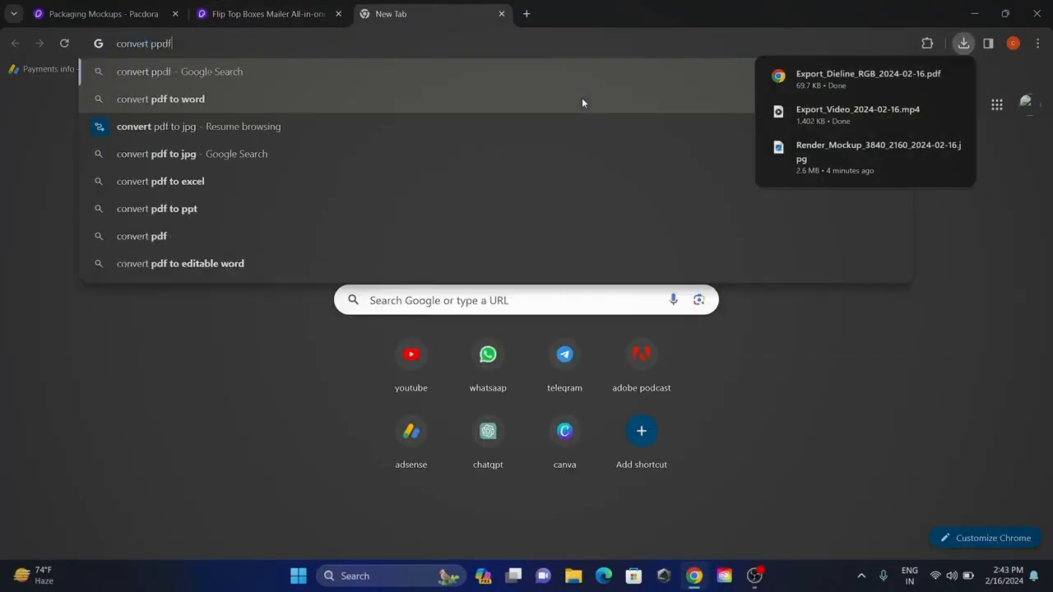
key("Return")
left_click(409, 339)
left_click(514, 257)
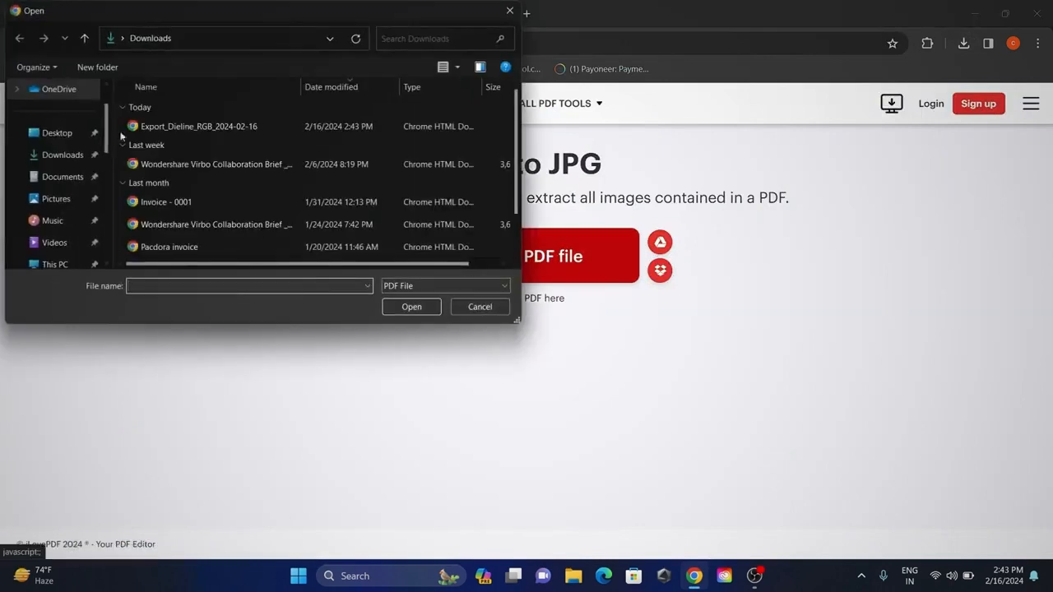
Convert the Export_Dieline_RGB_2024-02-16 PDF to JPG and download the result.
left_click(197, 125)
left_click(409, 307)
left_click(903, 516)
left_click(531, 215)
Open Canva in a new browser tab, and examine the design area dimensions in the converted dieline JPG from Downloads.
left_click(531, 18)
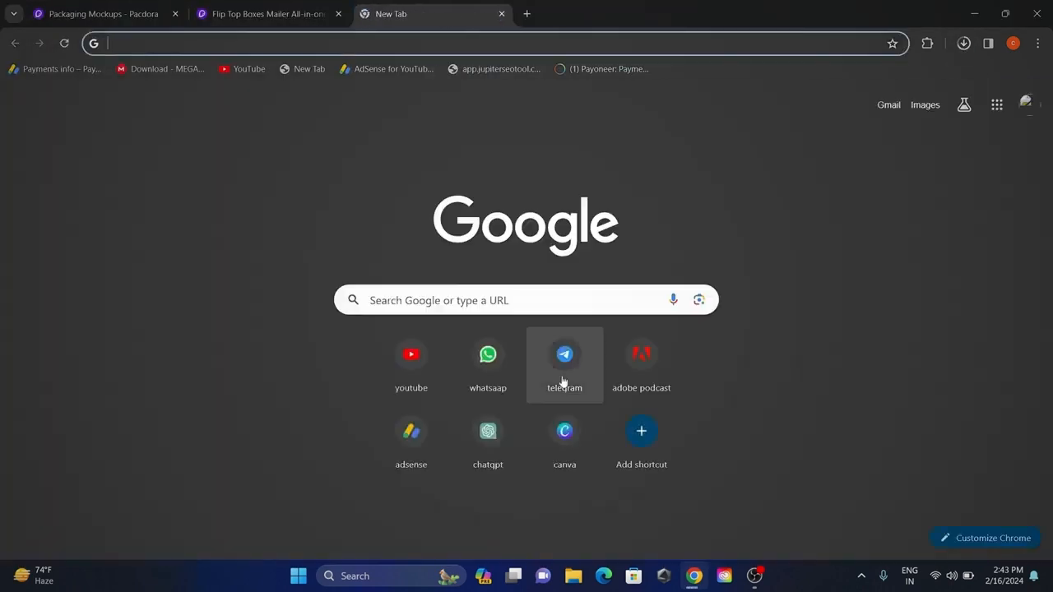
left_click(546, 449)
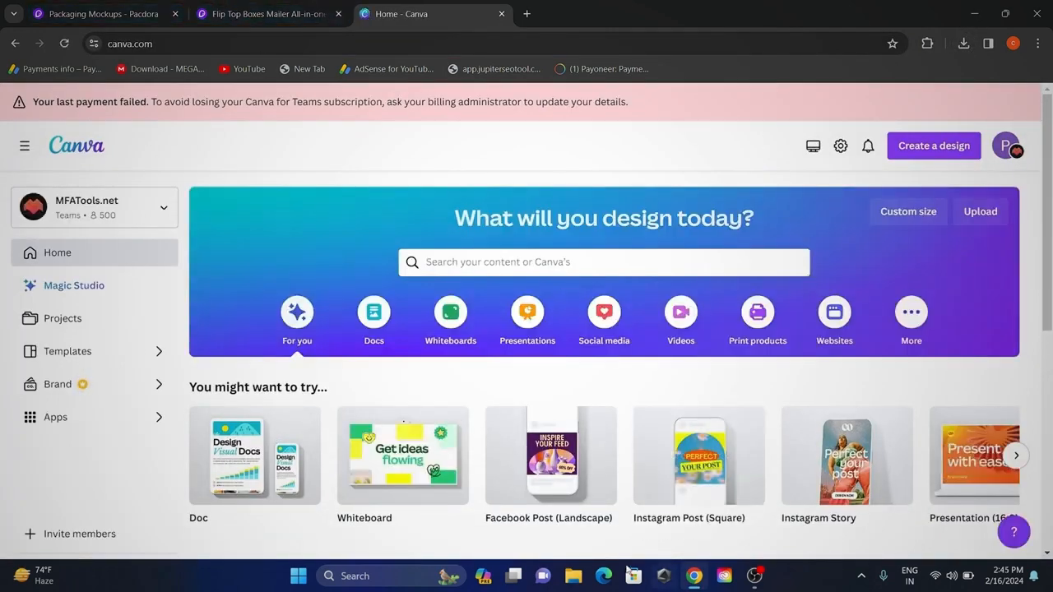
left_click(584, 581)
left_click(58, 219)
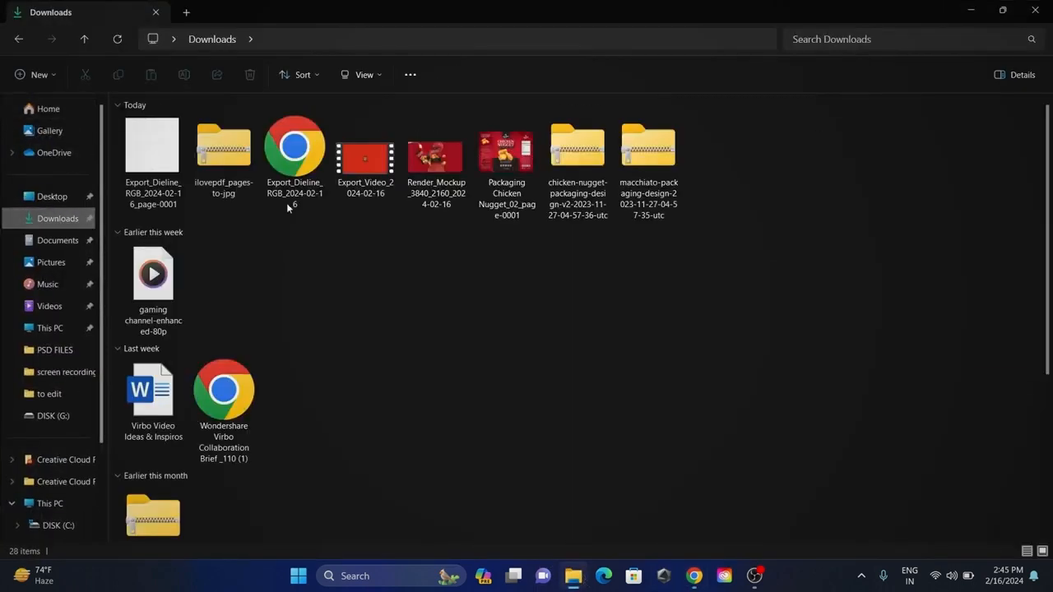
double_click(156, 157)
scroll(256, 150, "up", 5)
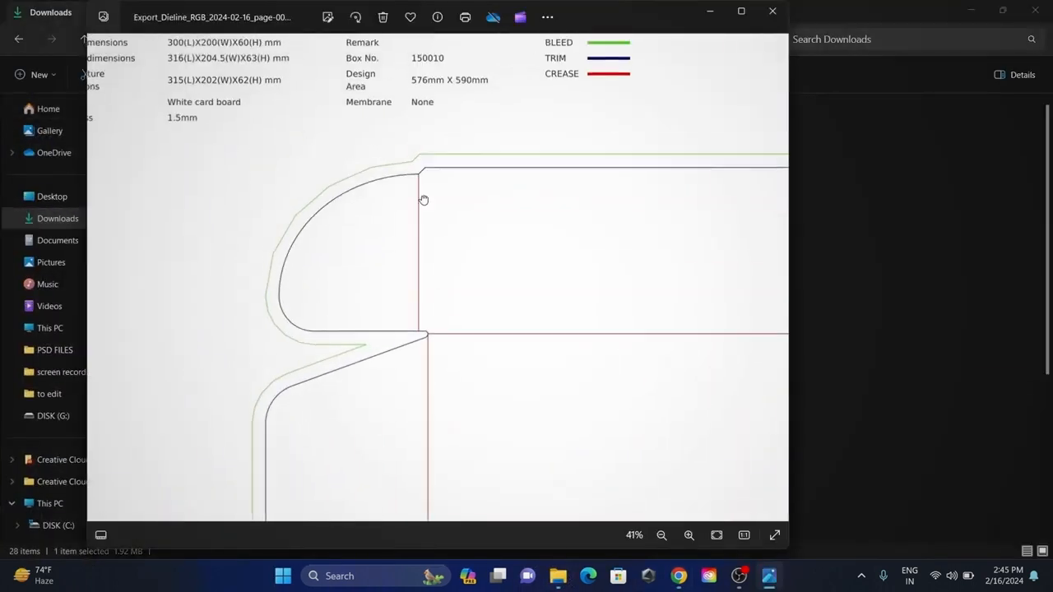
scroll(454, 165, "up", 1)
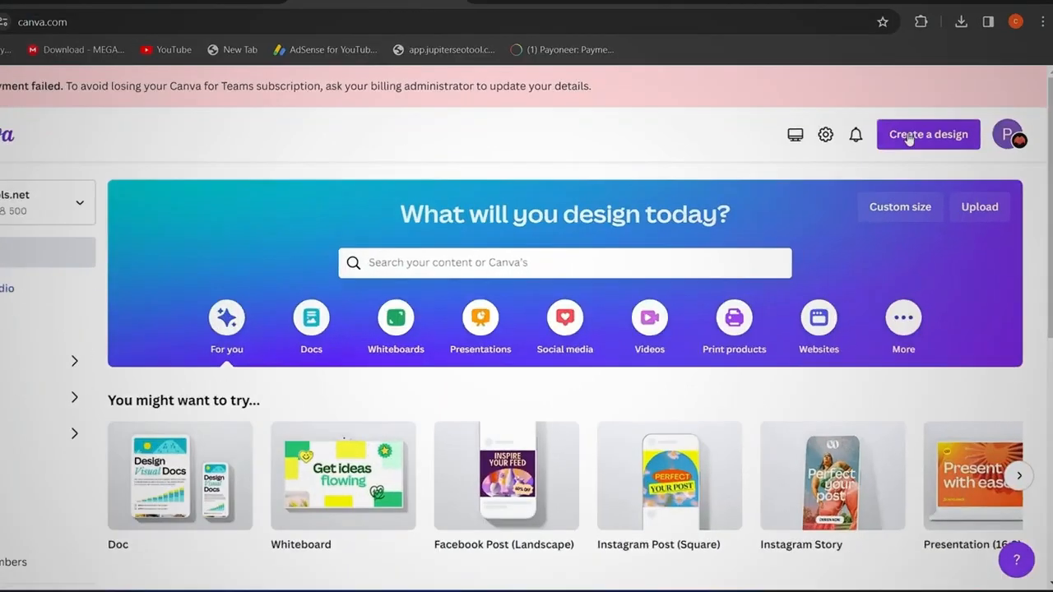
Create a new Canva design with a custom size of 576 × 590 px.
left_click(933, 145)
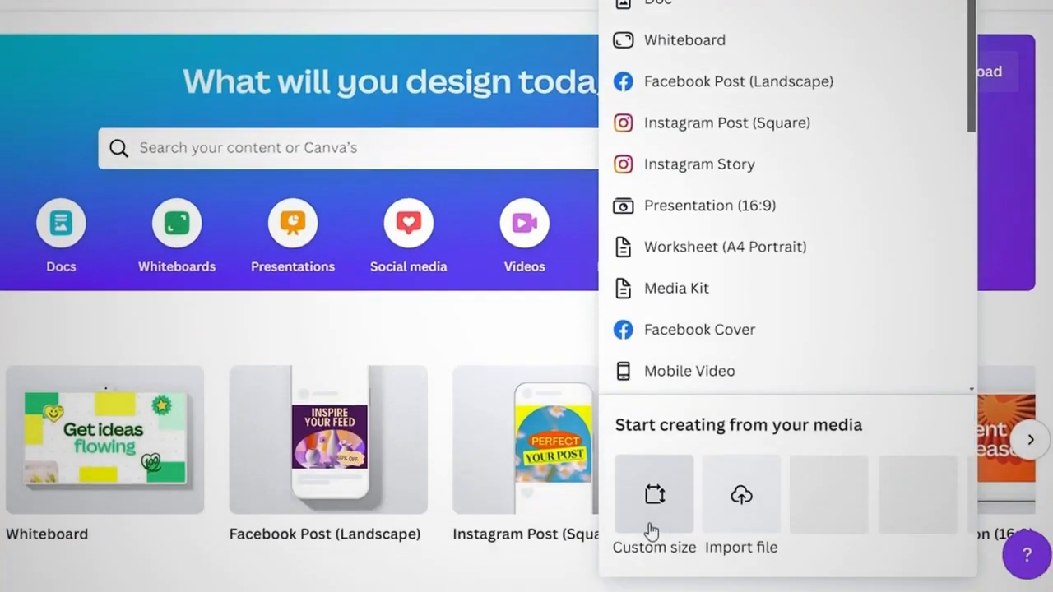
left_click(651, 531)
type("315")
key("BackSpace")
key("BackSpace")
type("576")
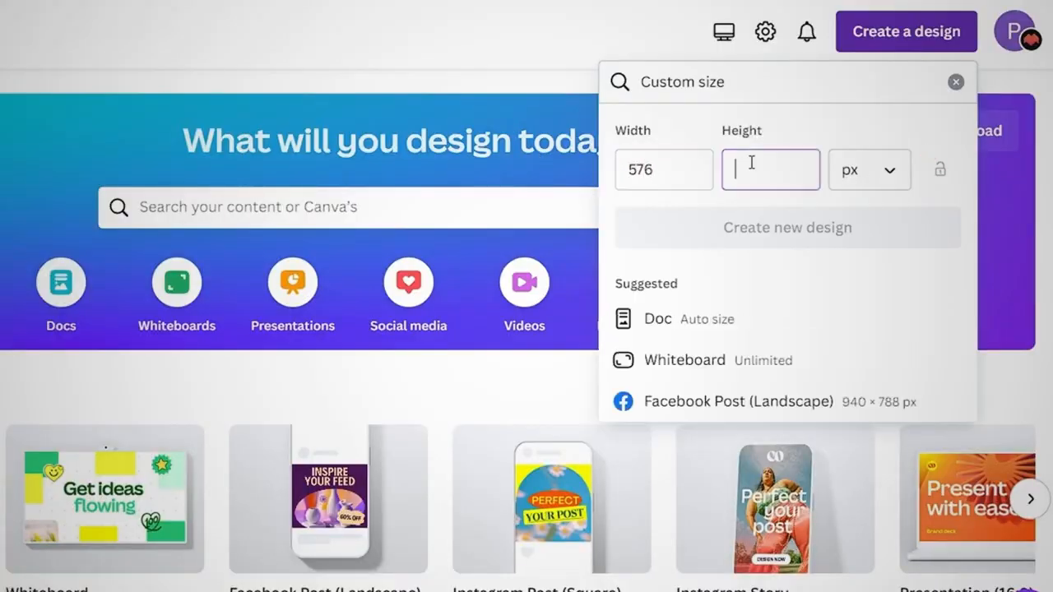
left_click(750, 163)
type("590")
left_click(766, 230)
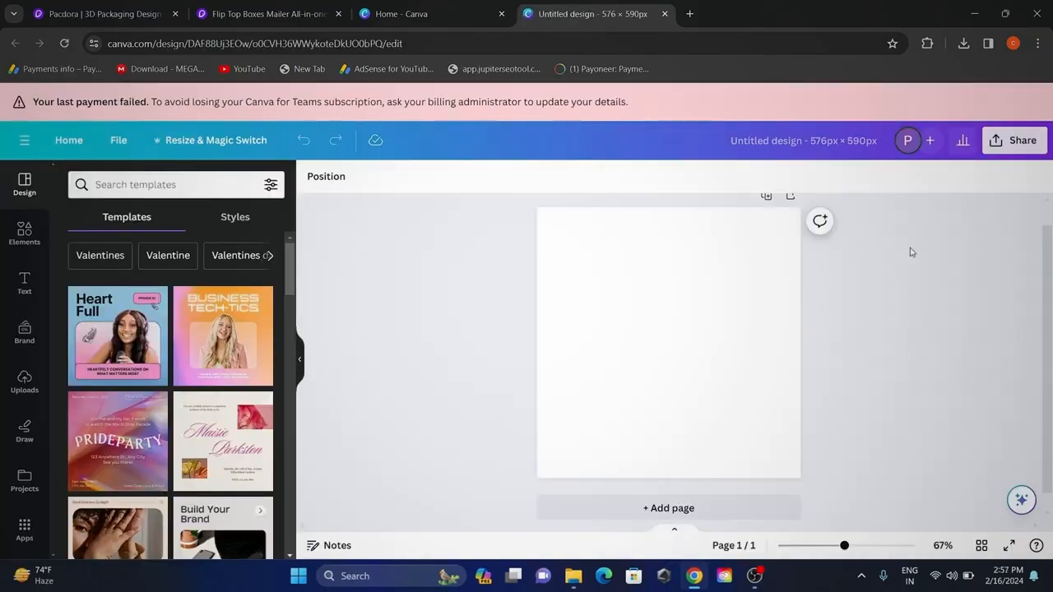
Upload the dieline image Export_Dieline_RGB_2024-02-16_page-0001 from Downloads to the design's uploads.
left_click(24, 381)
left_click(162, 217)
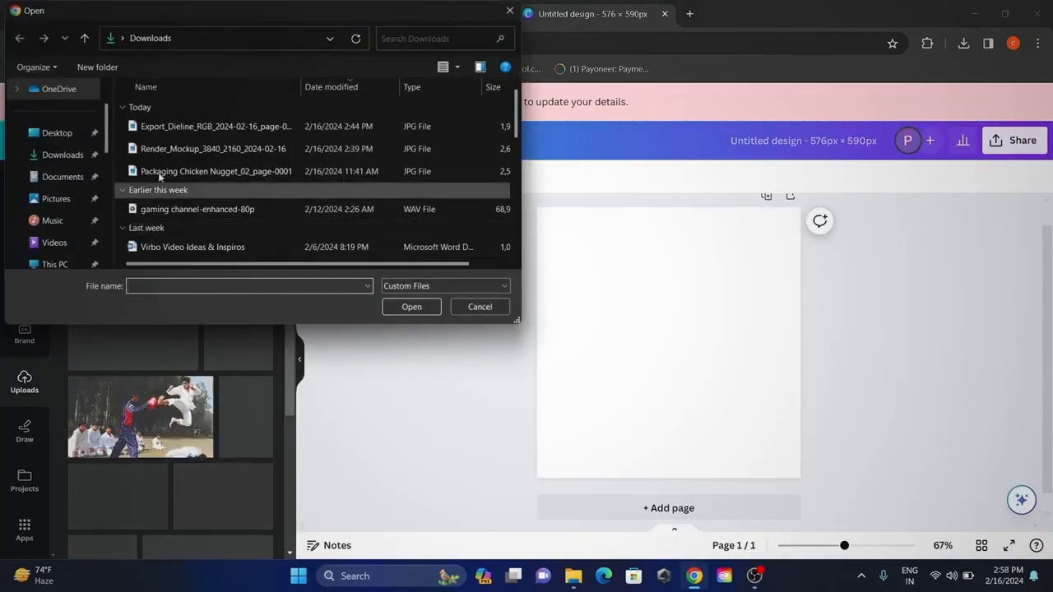
left_click(211, 124)
left_click(414, 306)
Place the uploaded dieline on the page and enlarge it from the page's upper-left corner to fill the whole canvas.
left_click(130, 344)
left_click_drag(634, 317, 601, 282)
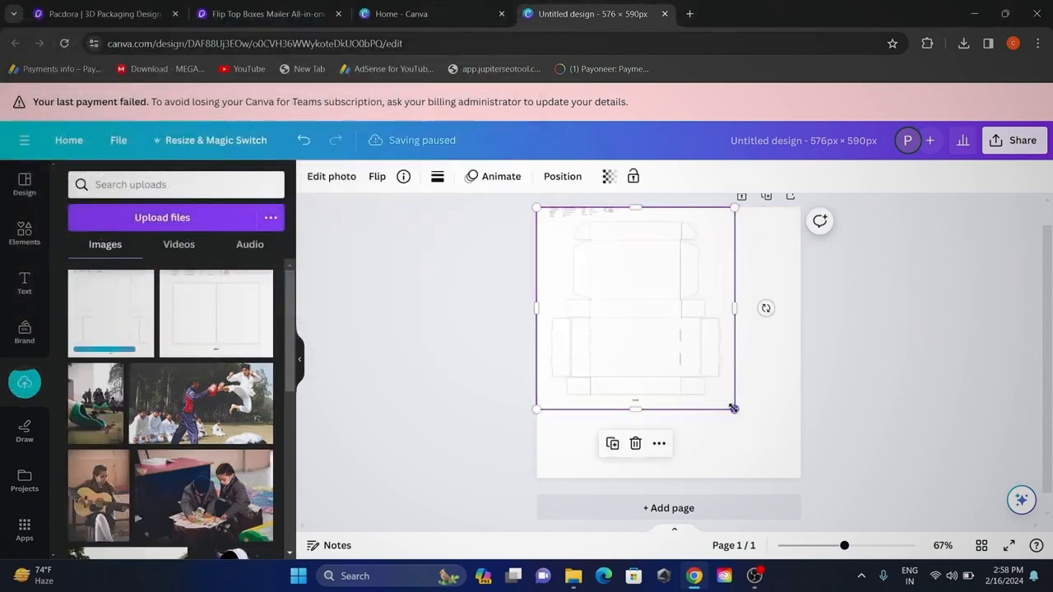
left_click_drag(734, 409, 805, 481)
left_click(864, 469)
Examine the dieline's dimension notes, its bleed, trim and crease lines, and the box panels across the whole page.
left_click_drag(845, 546, 915, 545)
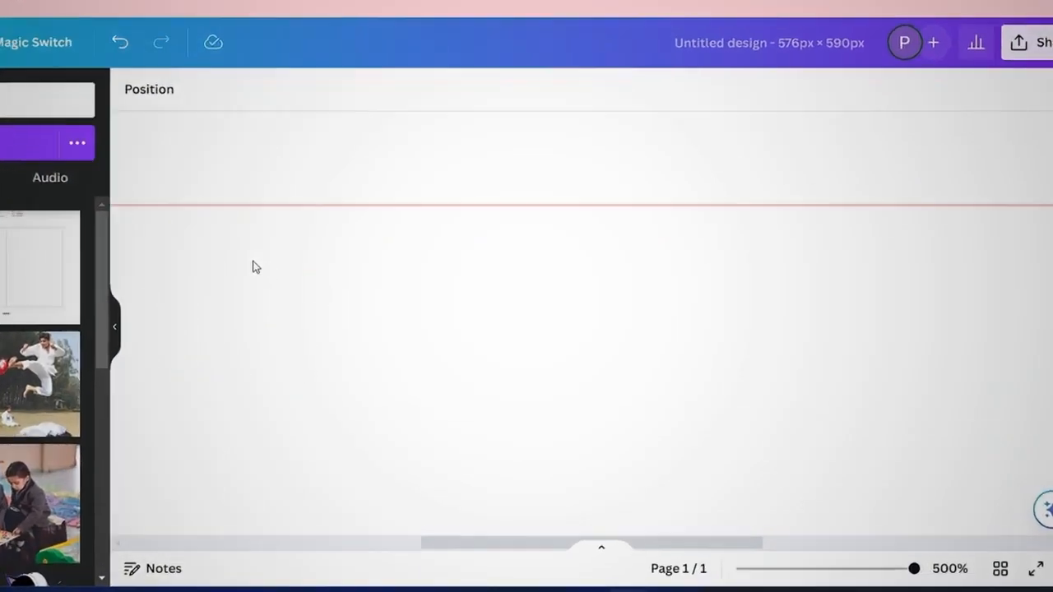
left_click_drag(446, 544, 225, 556)
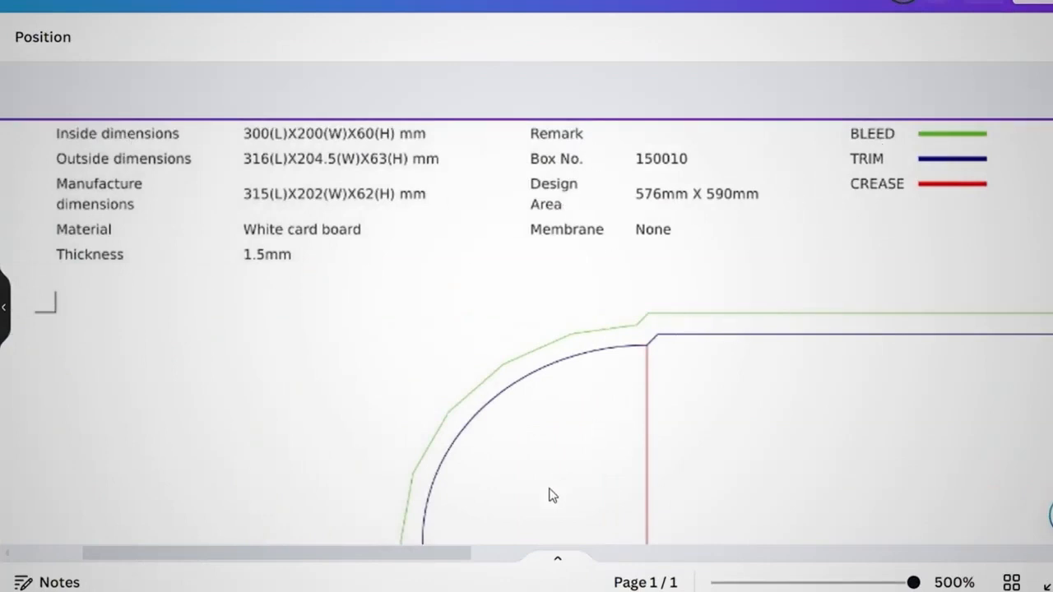
left_click_drag(427, 560, 674, 560)
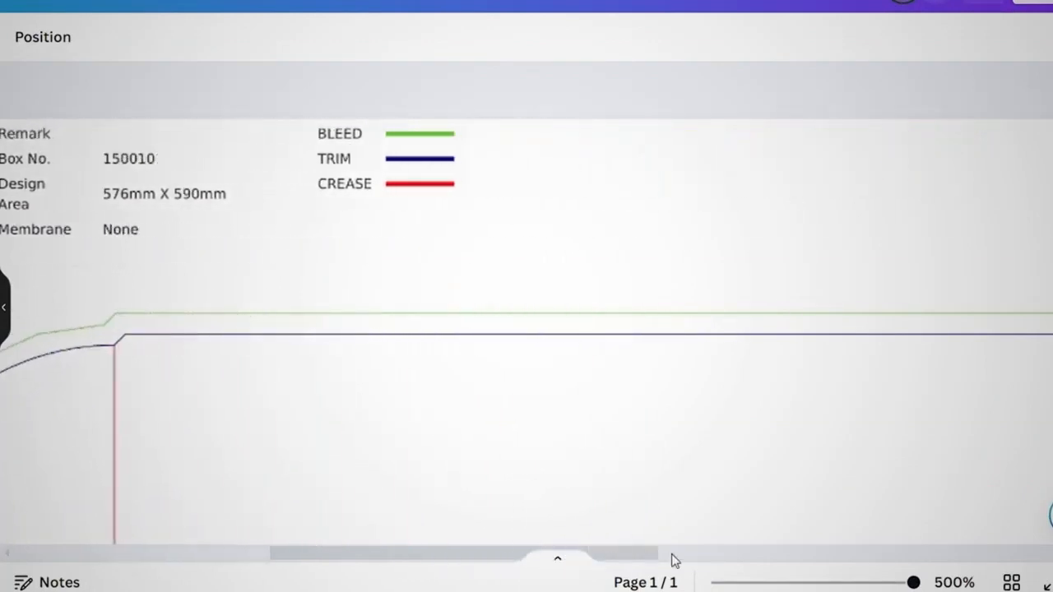
left_click_drag(908, 584, 849, 582)
scroll(520, 269, "up", 3)
scroll(766, 476, "down", 3)
scroll(765, 473, "down", 5)
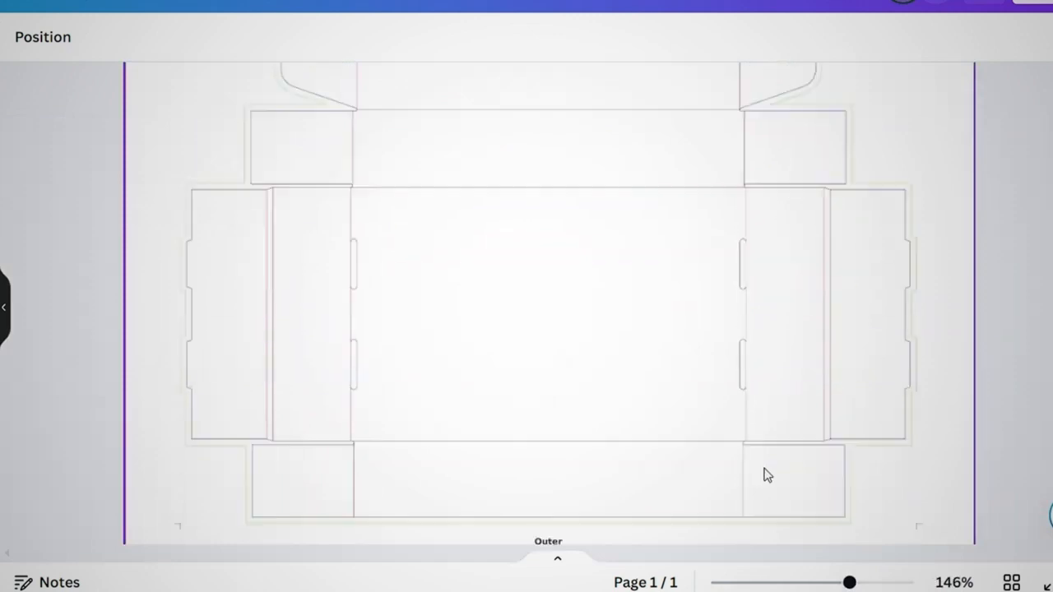
scroll(629, 413, "up", 10)
scroll(629, 414, "up", 1)
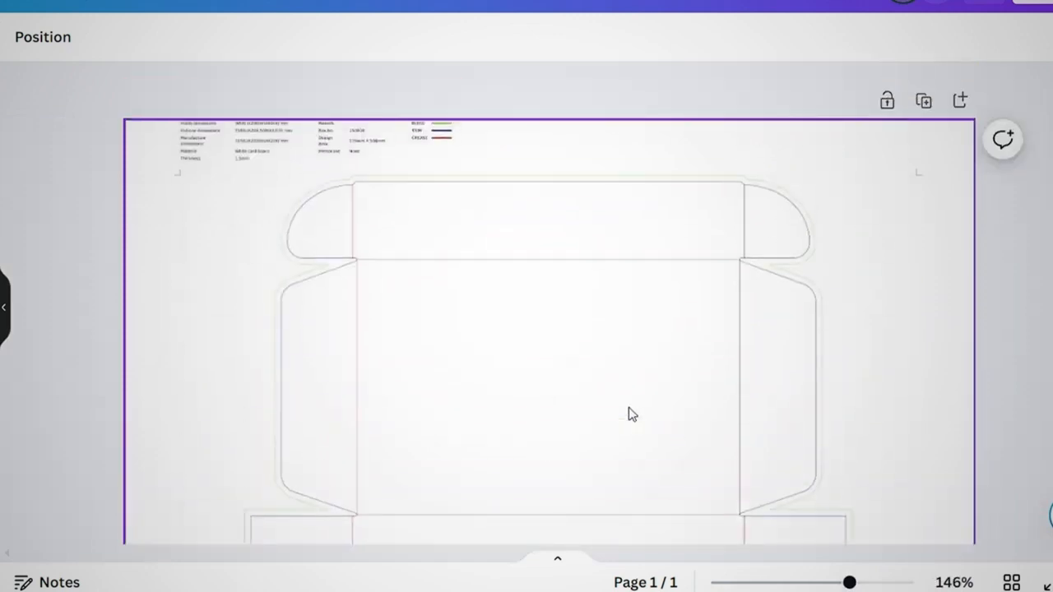
left_click_drag(851, 582, 895, 582)
scroll(287, 250, "up", 4)
scroll(78, 419, "down", 3)
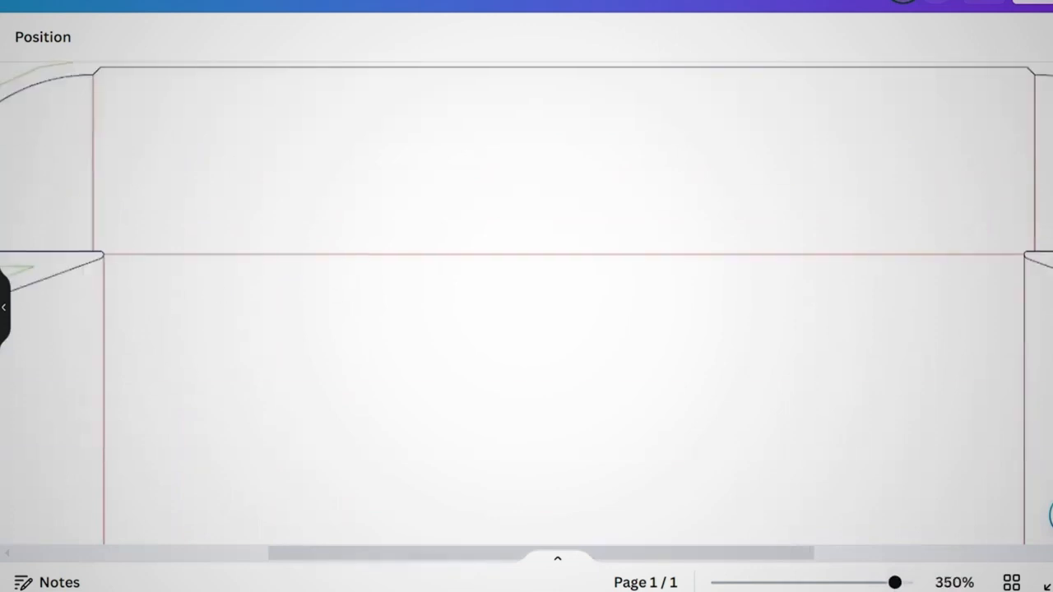
left_click_drag(896, 583, 858, 583)
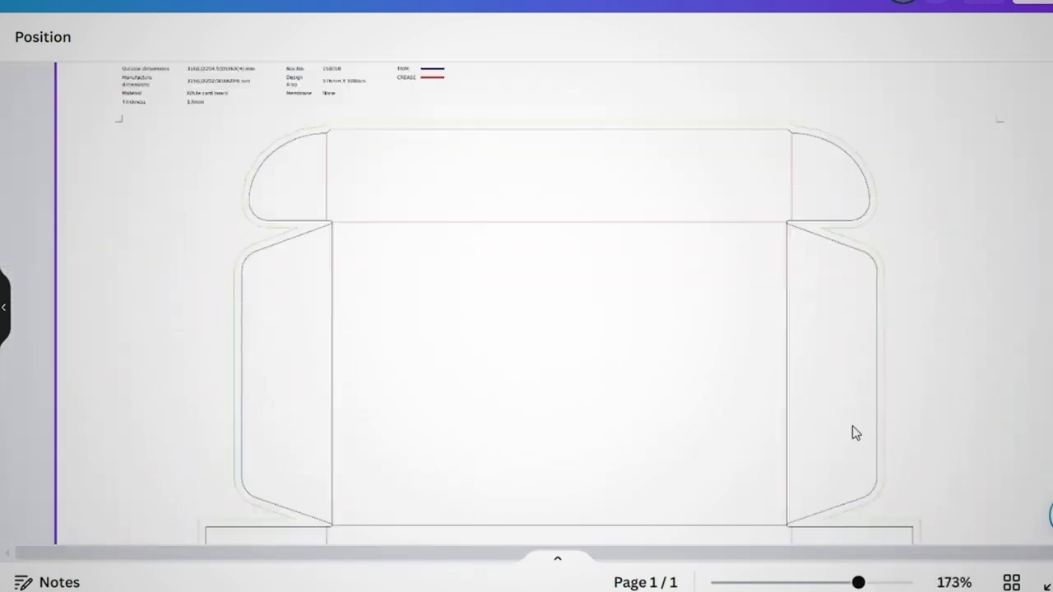
scroll(853, 433, "down", 10)
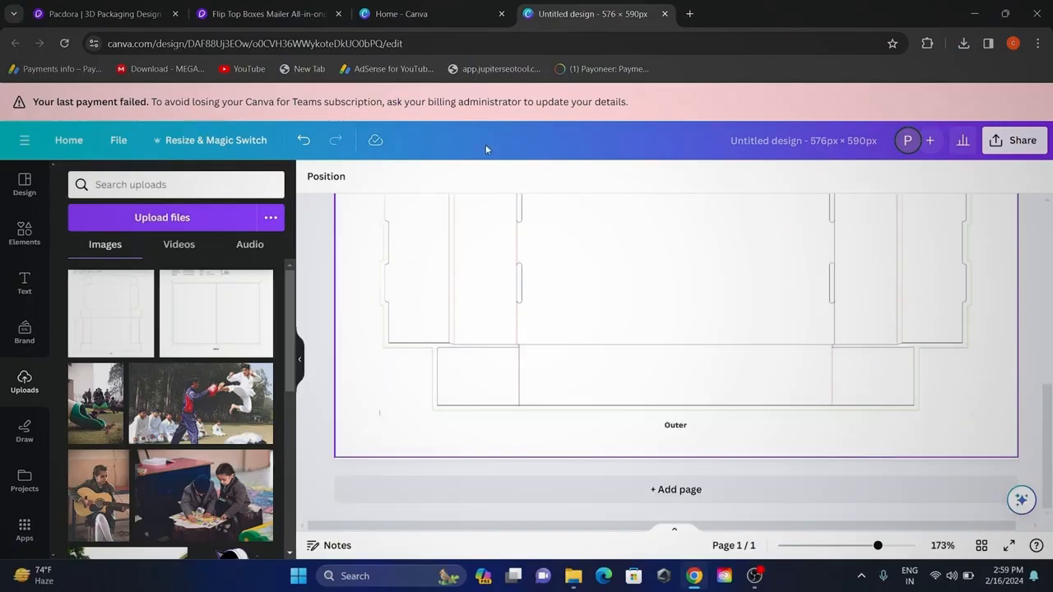
scroll(717, 357, "up", 3, "ctrl")
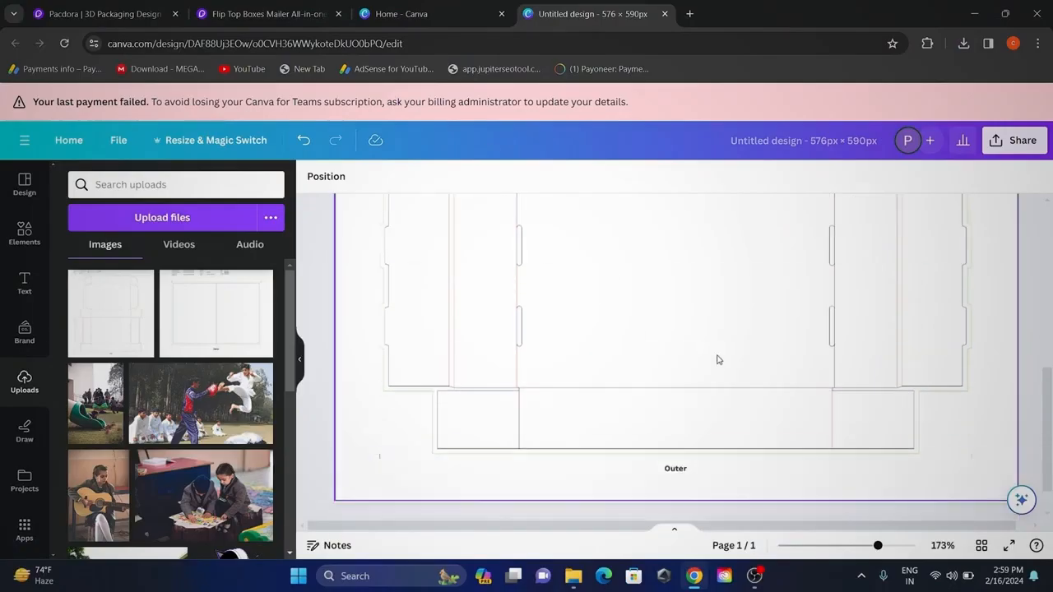
scroll(717, 357, "up", 5)
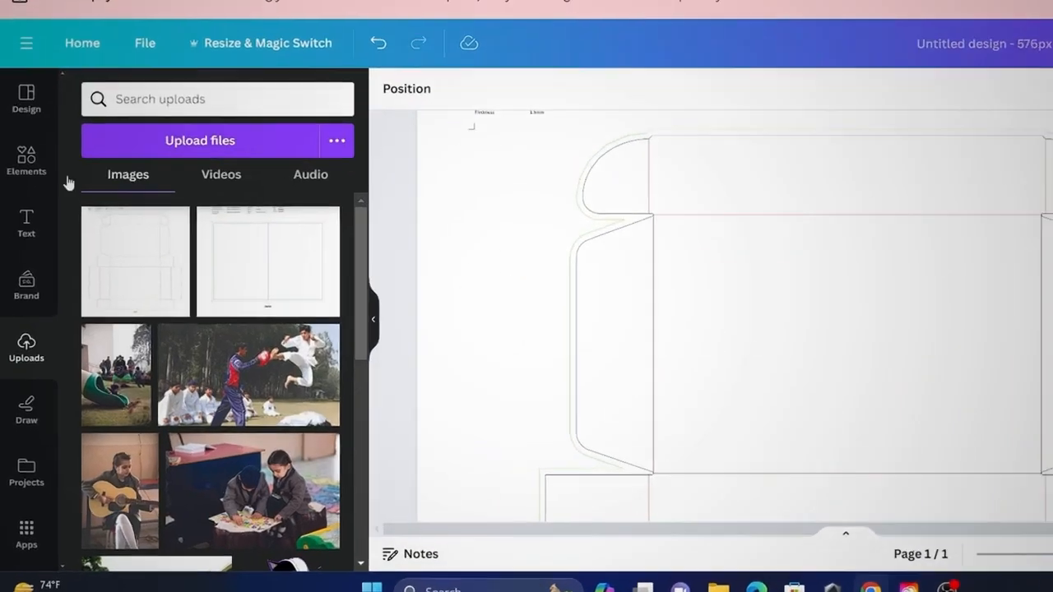
Search the elements for "luxury" graphics and add the black graphic with diagonal gold stripes to the design.
left_click(27, 162)
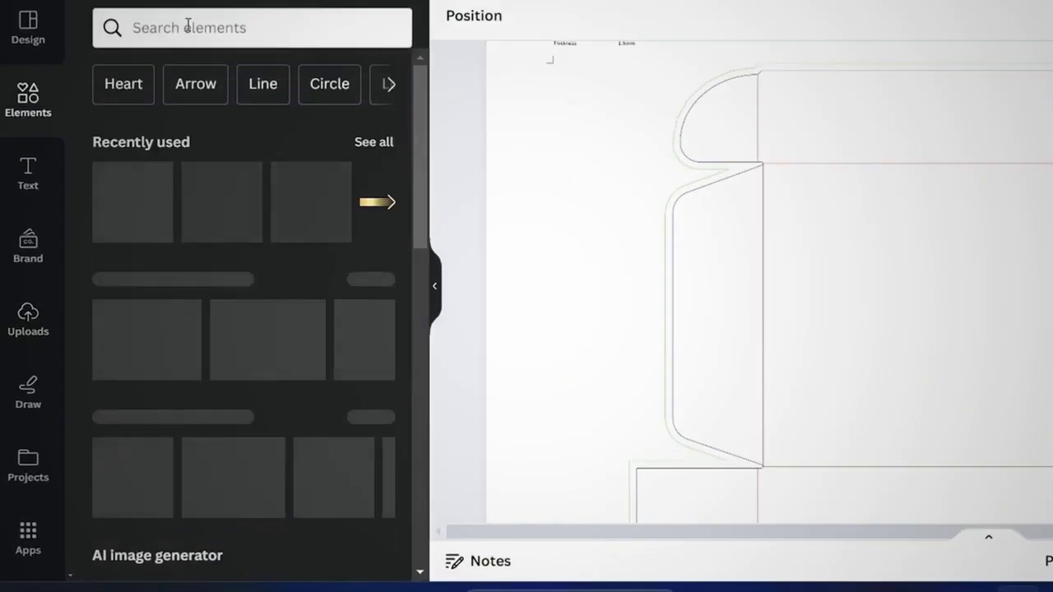
left_click(163, 99)
type("luxury")
key("Return")
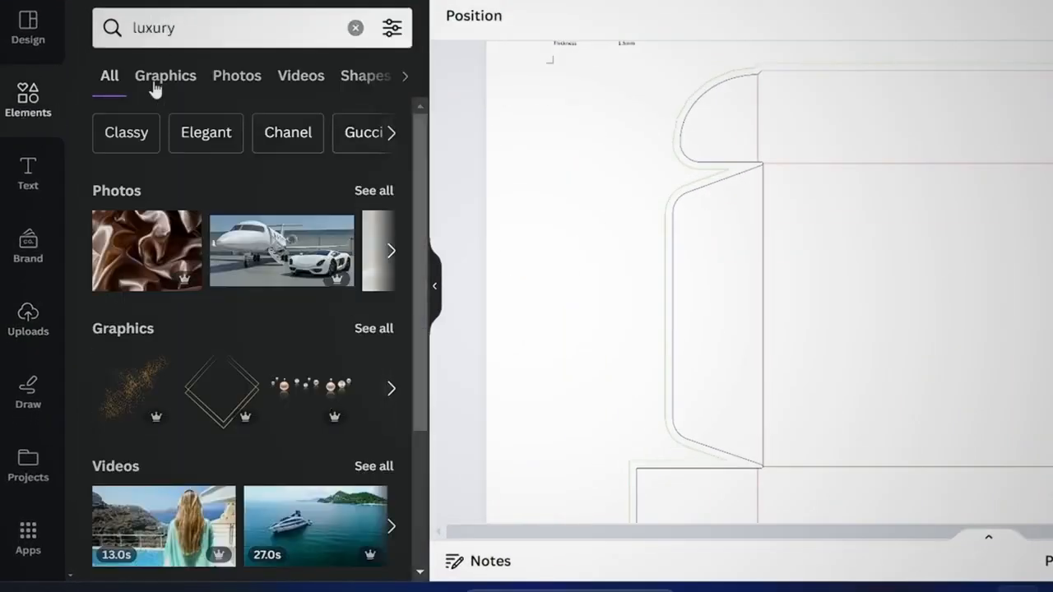
left_click(157, 81)
scroll(316, 338, "down", 3)
scroll(317, 338, "down", 10)
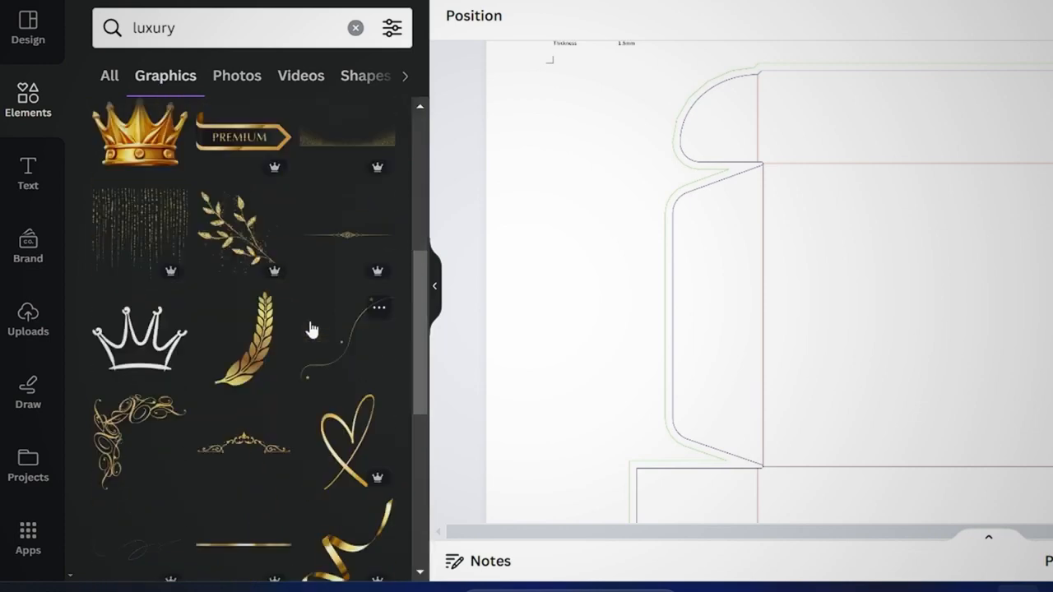
scroll(313, 329, "down", 3)
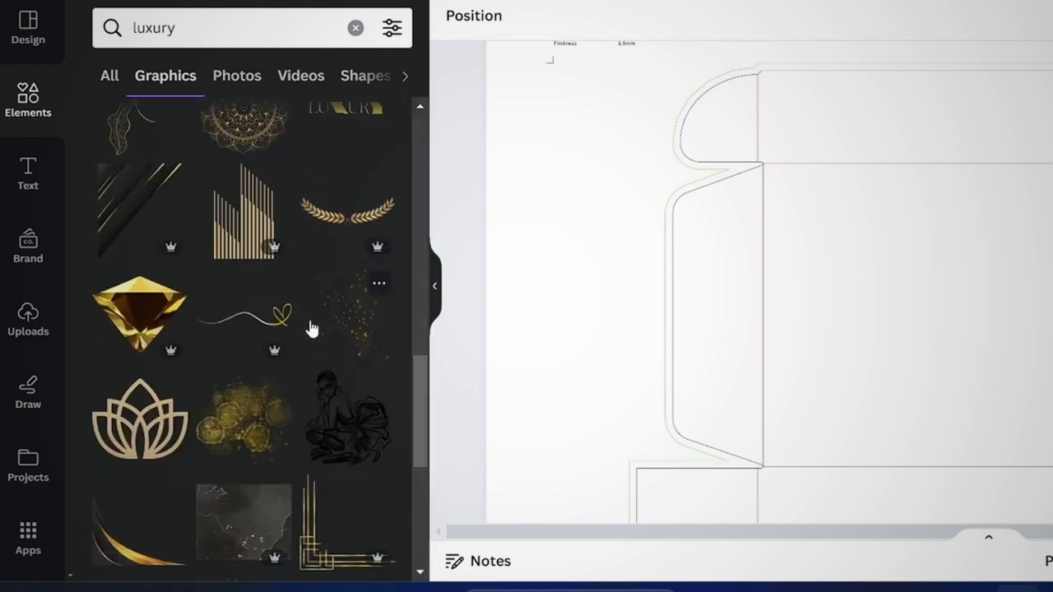
left_click(119, 214)
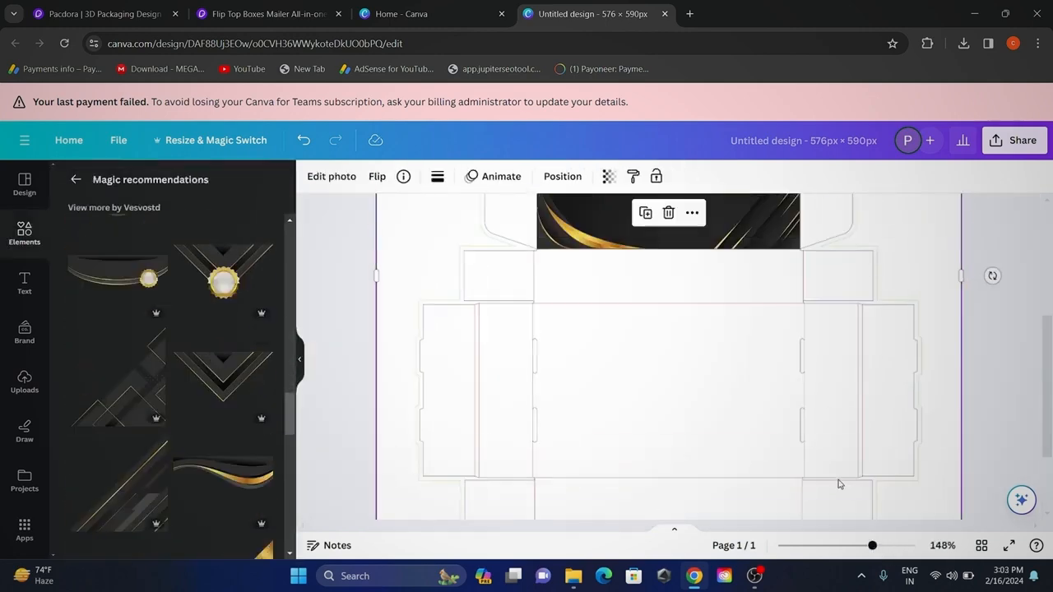
Fit the black graphic with gold stripes to the edges of the box's lid panel on the dieline.
scroll(356, 426, "up", 3)
scroll(676, 299, "down", 2)
left_click_drag(872, 545, 903, 546)
left_click_drag(541, 384, 541, 389)
left_click_drag(903, 546, 872, 546)
left_click(889, 471)
scroll(141, 346, "down", 4)
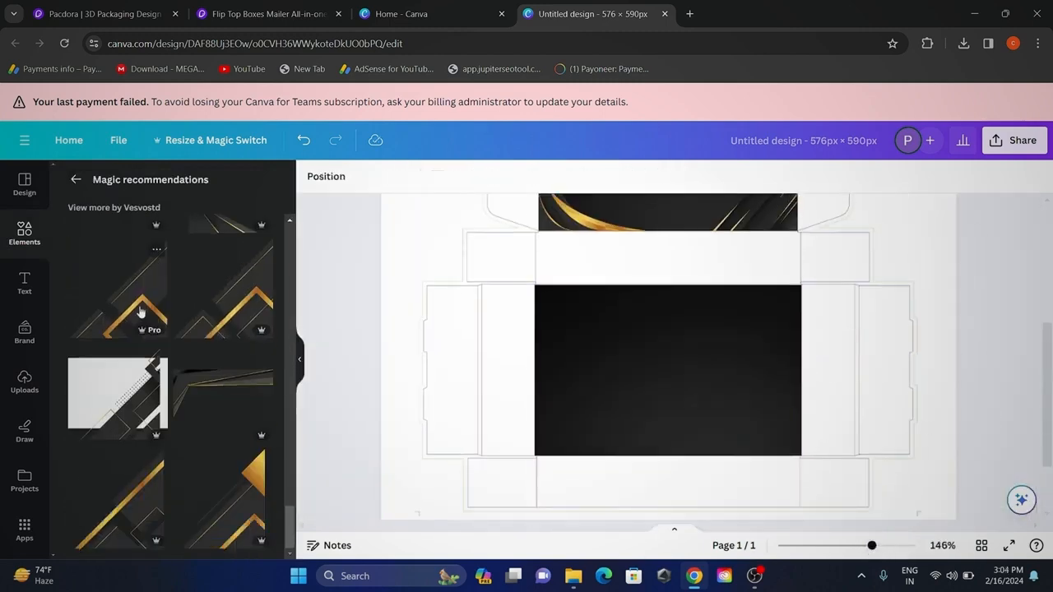
Add the black graphic with angular gold lines from the recommendations and fit it onto the box's base panel.
left_click(140, 311)
left_click_drag(669, 357, 712, 370)
left_click_drag(626, 282, 619, 305)
scroll(170, 371, "down", 2)
scroll(933, 357, "down", 1)
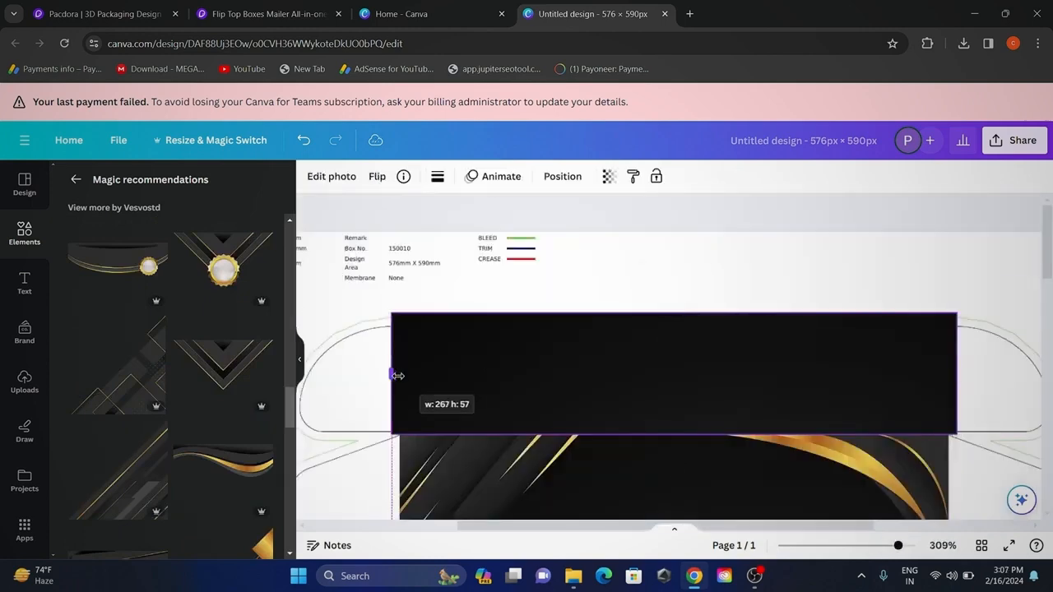
Position the gold seal graphic at the middle of the black flap above the lid panel.
left_click_drag(880, 546, 887, 546)
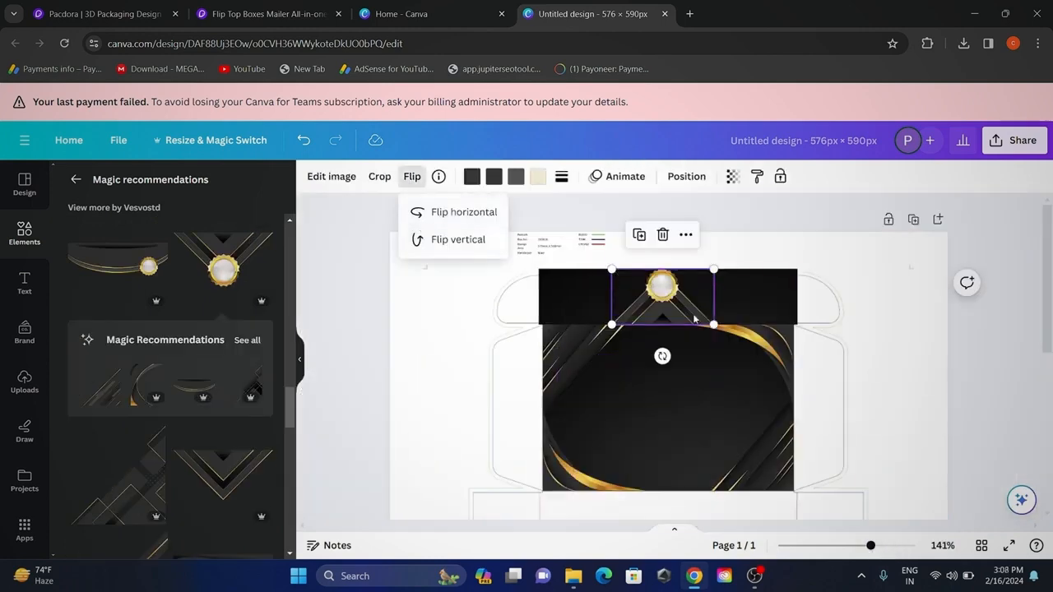
left_click_drag(675, 306, 679, 306)
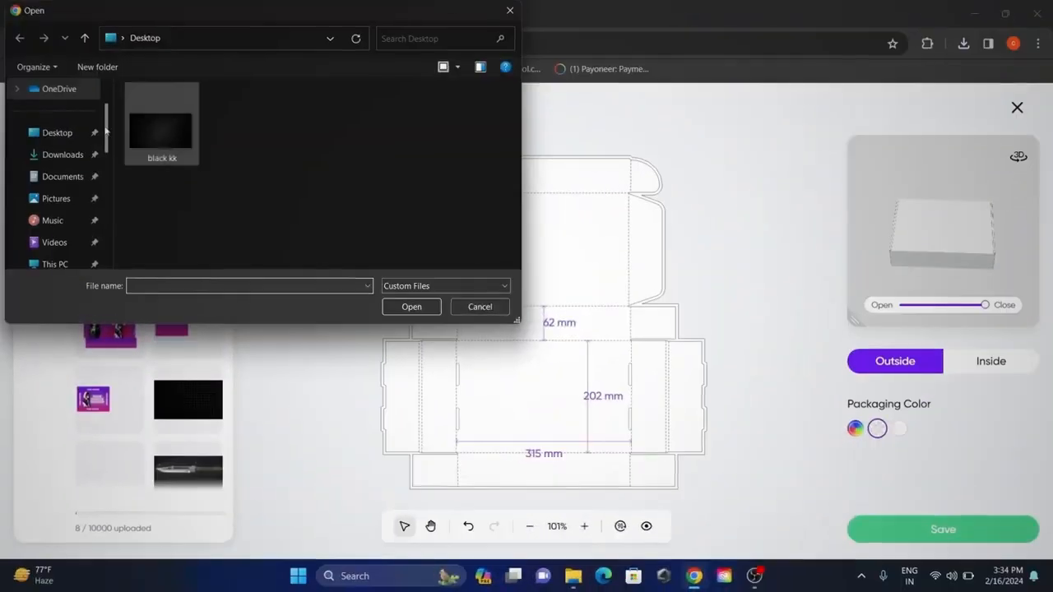
Switch to Pacdora and upload the finished black-and-gold LUXURY box artwork for the flip-top mailer box.
left_click(92, 152)
left_click(156, 126)
left_click(390, 310)
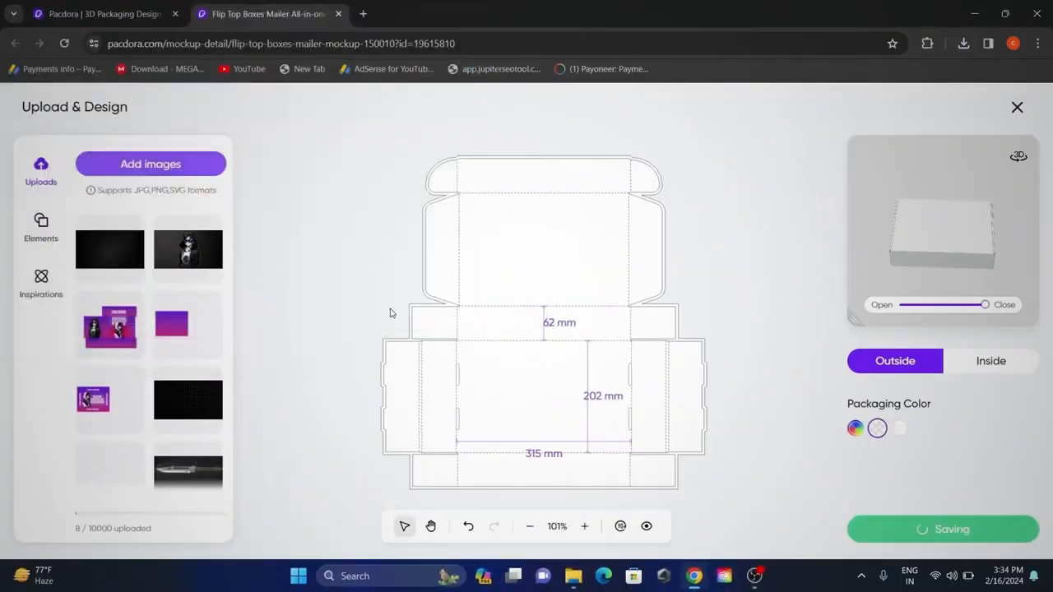
Align the LUXURY artwork with the outside dieline, stretch its edges to match the box panels, and save the design.
left_click_drag(543, 381, 543, 376)
left_click_drag(544, 150, 544, 140)
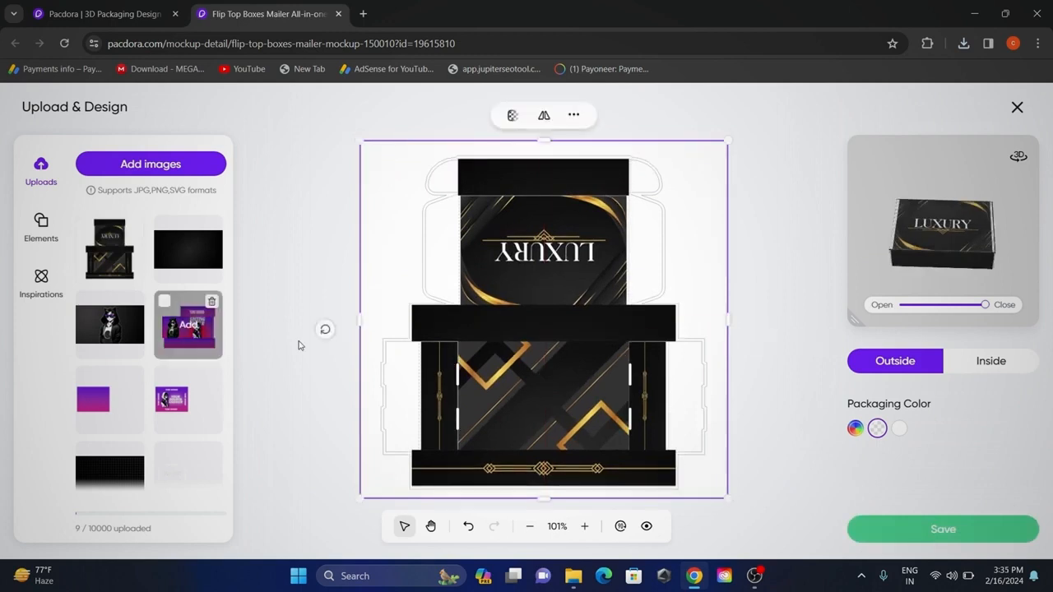
left_click_drag(547, 497, 547, 500)
left_click_drag(364, 323, 358, 329)
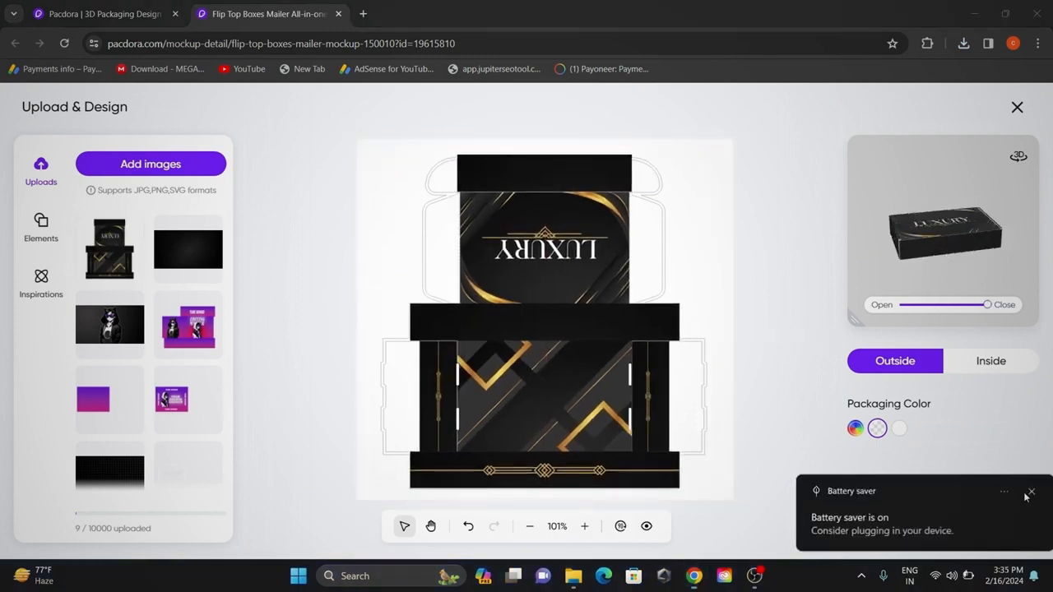
left_click(908, 536)
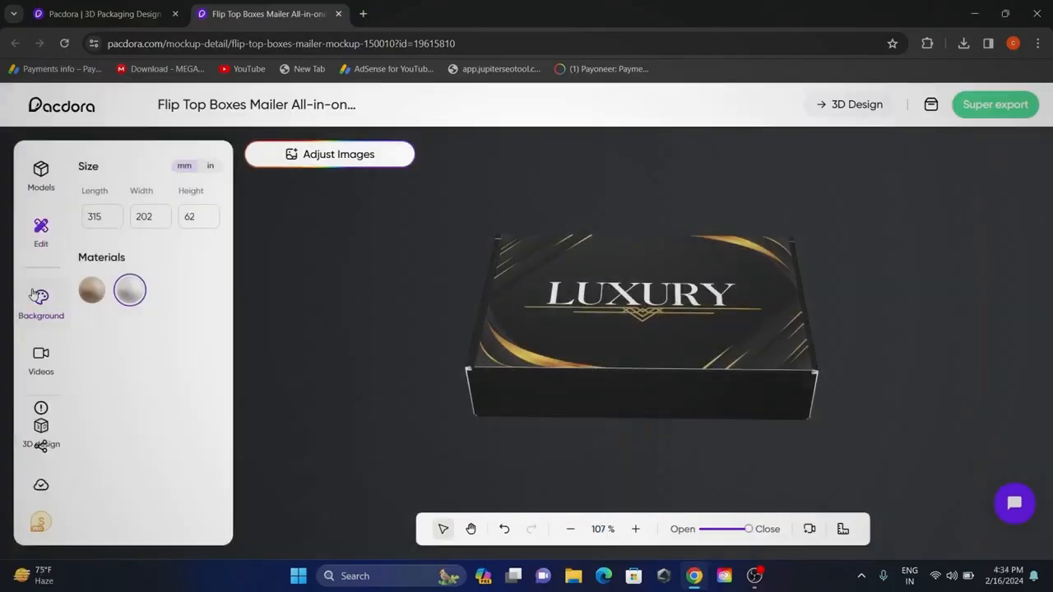
Set the mockup's background to transparent and open the video export options.
left_click(41, 300)
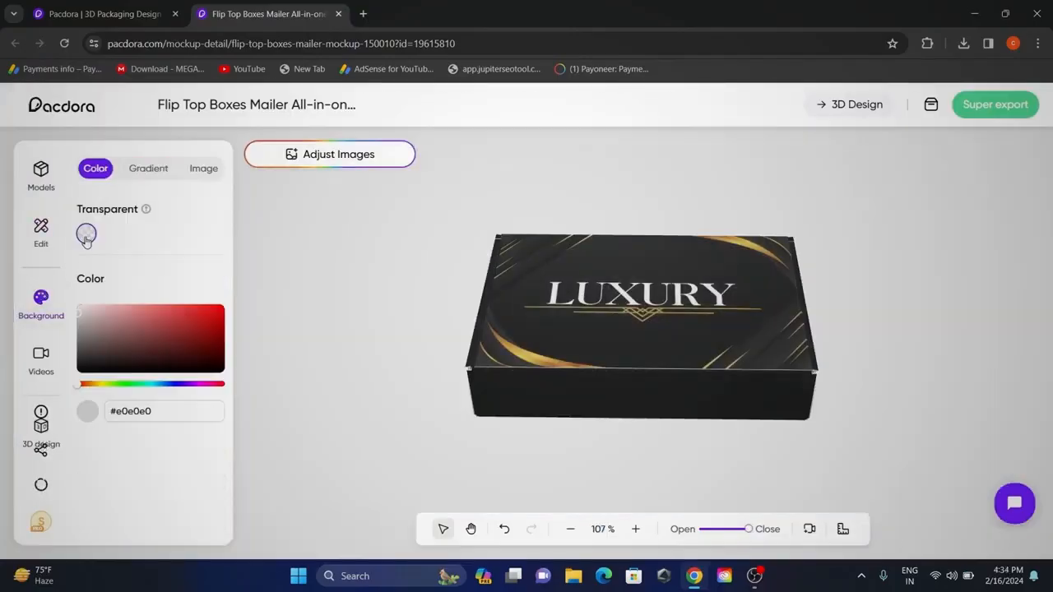
left_click(85, 236)
left_click(995, 104)
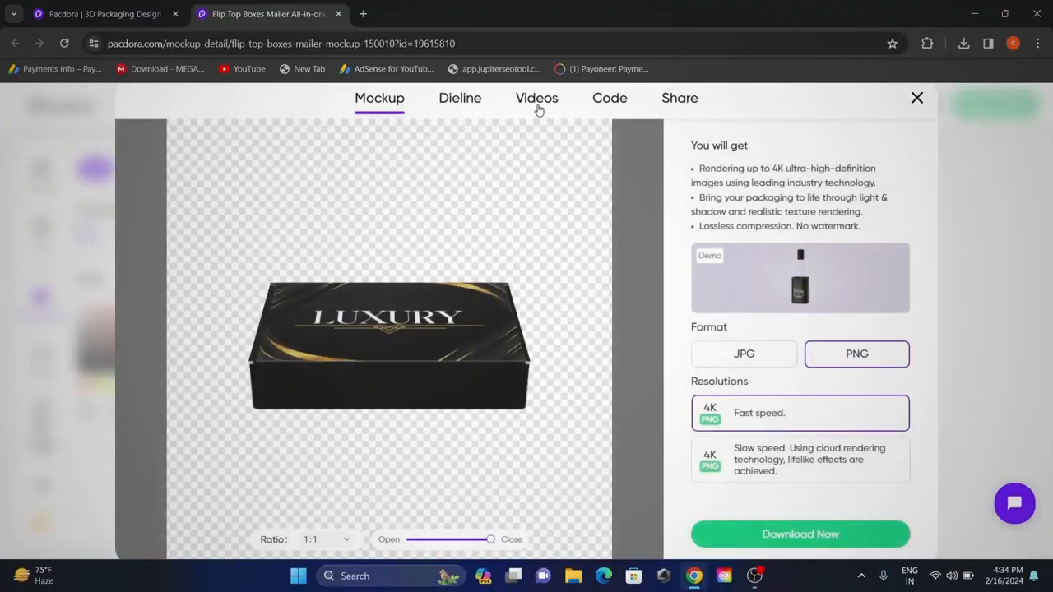
left_click(538, 100)
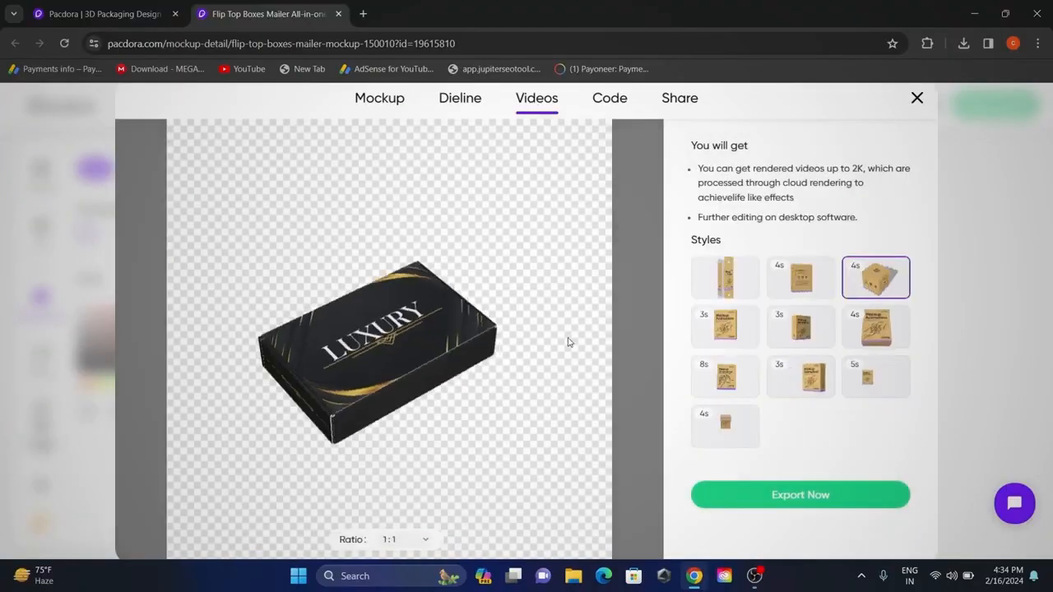